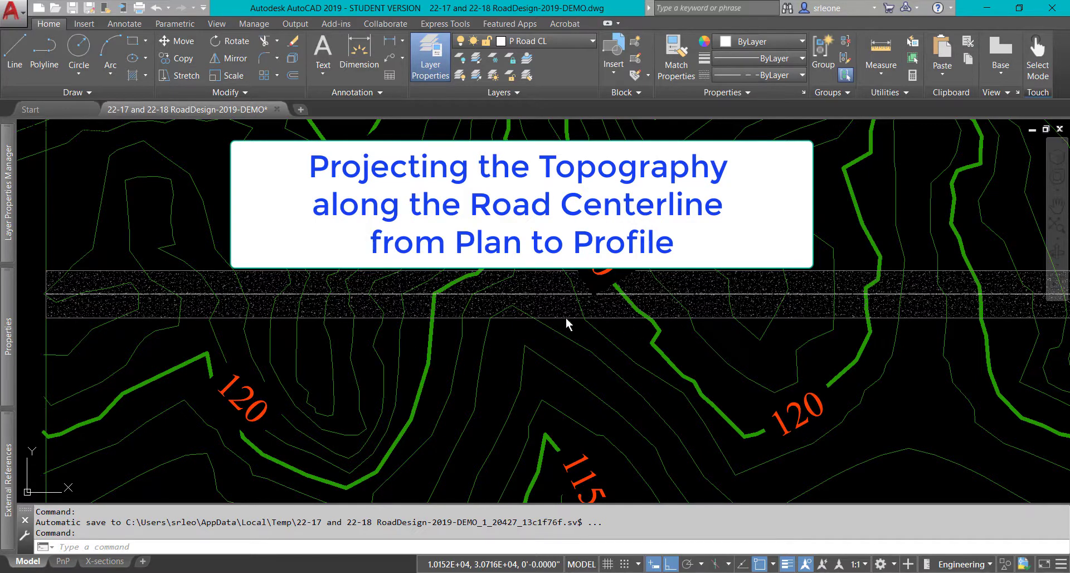
Step: Pan down to inspect the profile elevation grid, then return to the contour plan
{"action": "scroll", "coordinate": [467, 381], "scroll_direction": "down", "scroll_amount": 3}
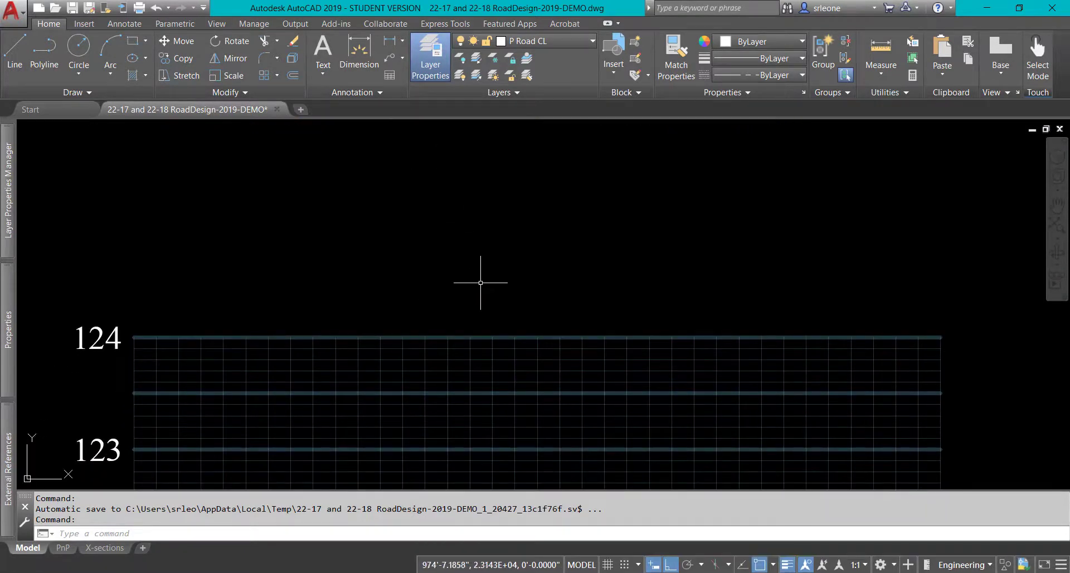
{"action": "middle_click_drag", "start_coordinate": [482, 282], "coordinate": [505, 117]}
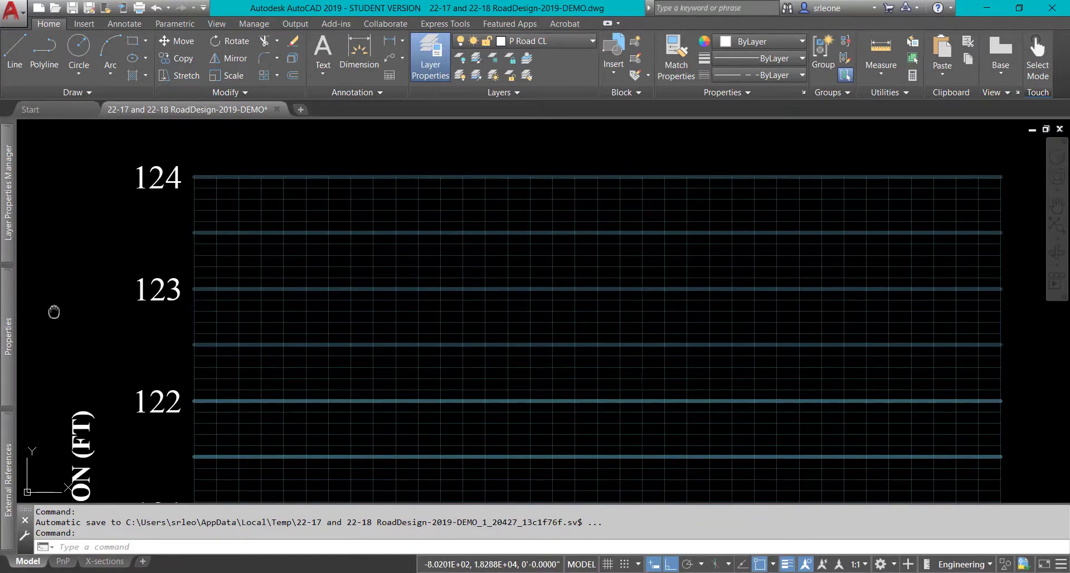
{"action": "mouse_move", "coordinate": [53, 311]}
{"action": "middle_mouse_down"}
{"action": "mouse_move", "coordinate": [161, 100]}
{"action": "mouse_move", "coordinate": [110, 198]}
{"action": "middle_mouse_up"}
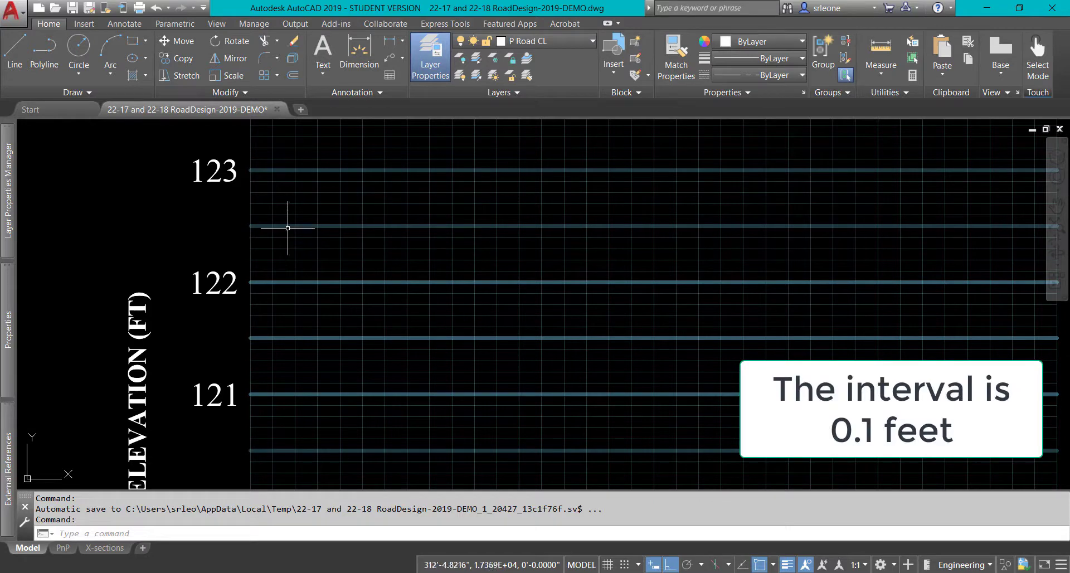
{"action": "middle_click_drag", "start_coordinate": [116, 185], "coordinate": [12, 558]}
{"action": "middle_click_drag", "start_coordinate": [357, 249], "coordinate": [362, 519]}
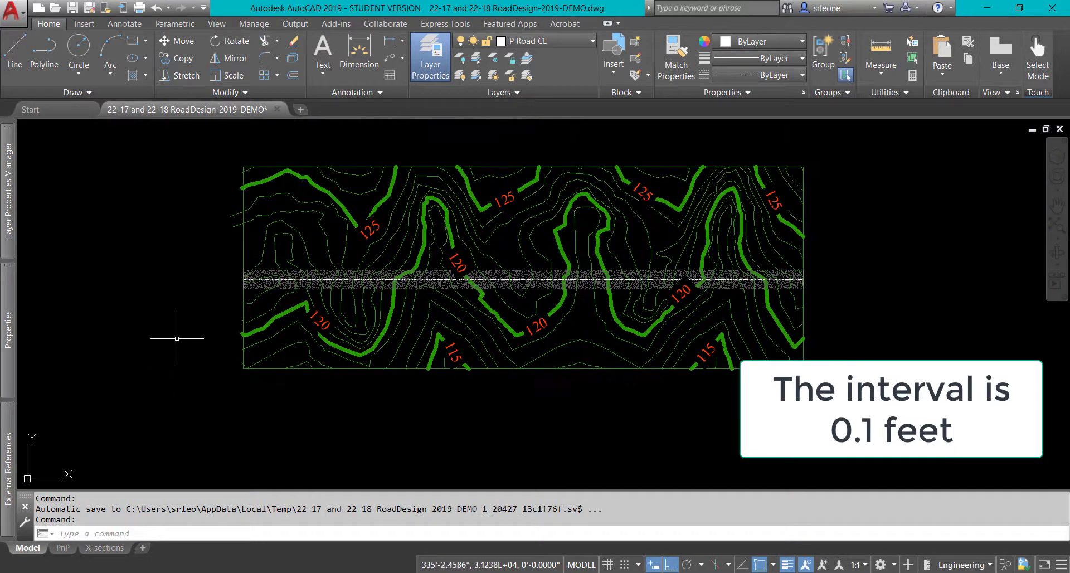
{"action": "middle_click_drag", "start_coordinate": [177, 338], "coordinate": [136, 304]}
{"action": "scroll", "coordinate": [311, 244], "scroll_direction": "up", "scroll_amount": 2}
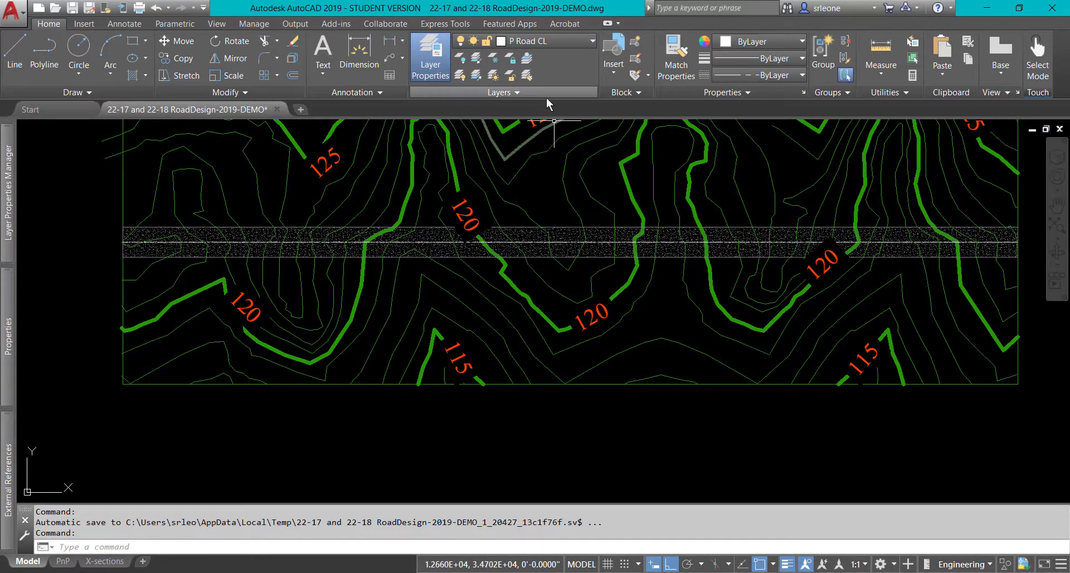
Step: Freeze the P Road hatch and P Road EOP layers by picking their objects
{"action": "left_click", "coordinate": [346, 234]}
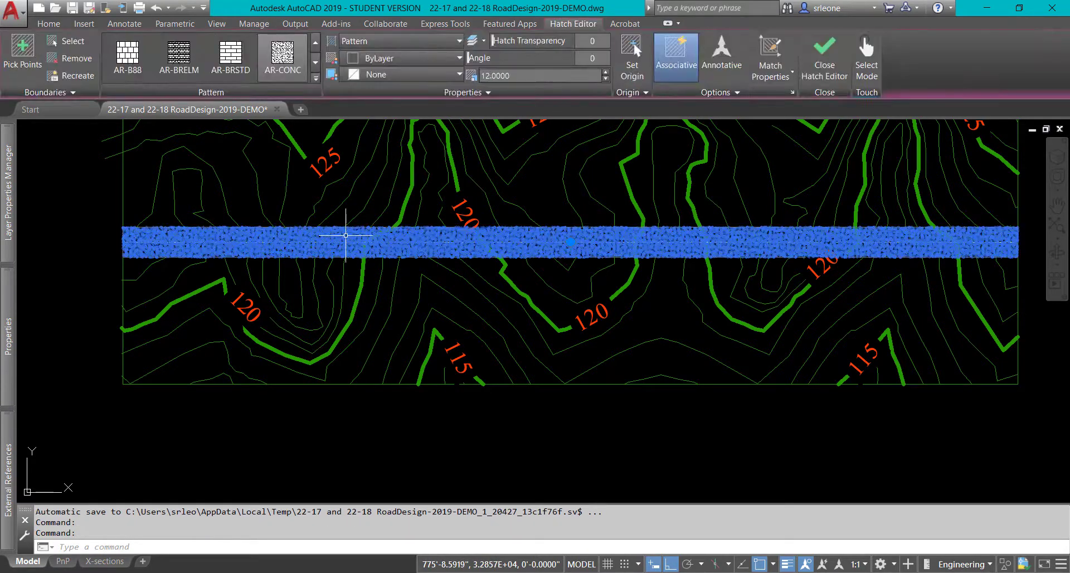
{"action": "left_click", "coordinate": [55, 25]}
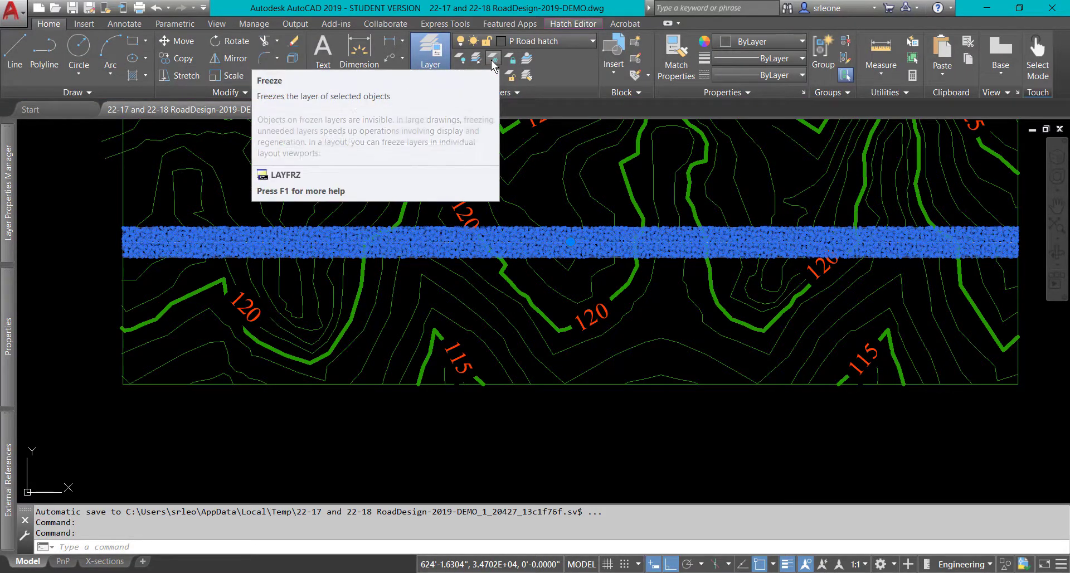
{"action": "left_click", "coordinate": [492, 60]}
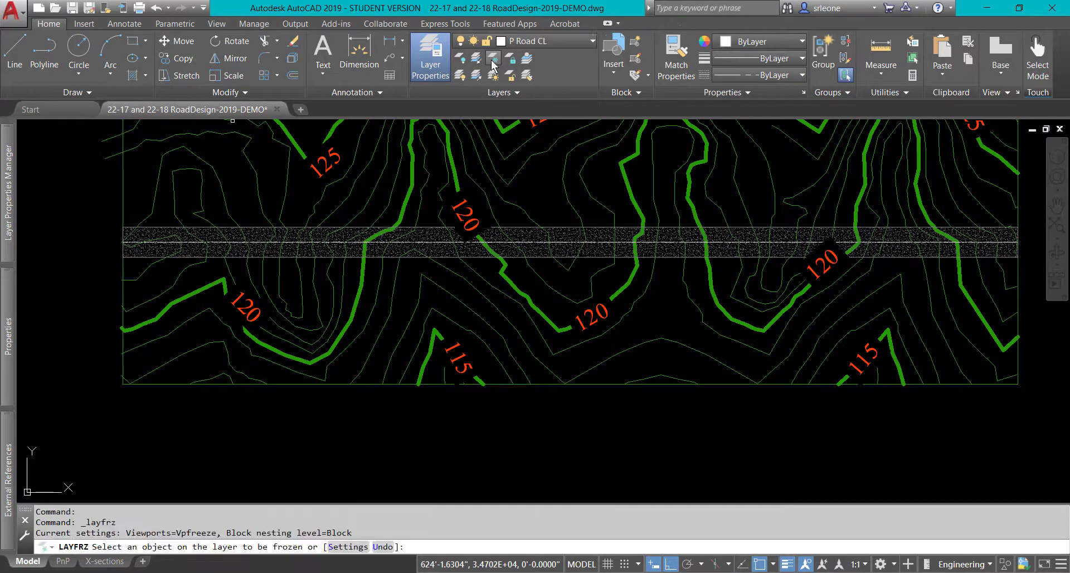
{"action": "left_click", "coordinate": [342, 237]}
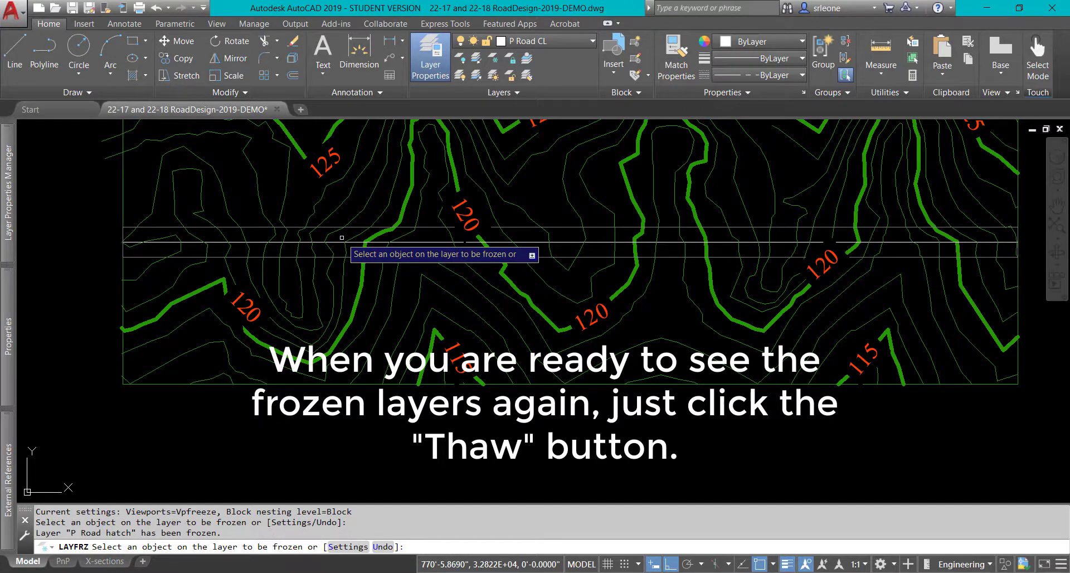
{"action": "left_click", "coordinate": [327, 227]}
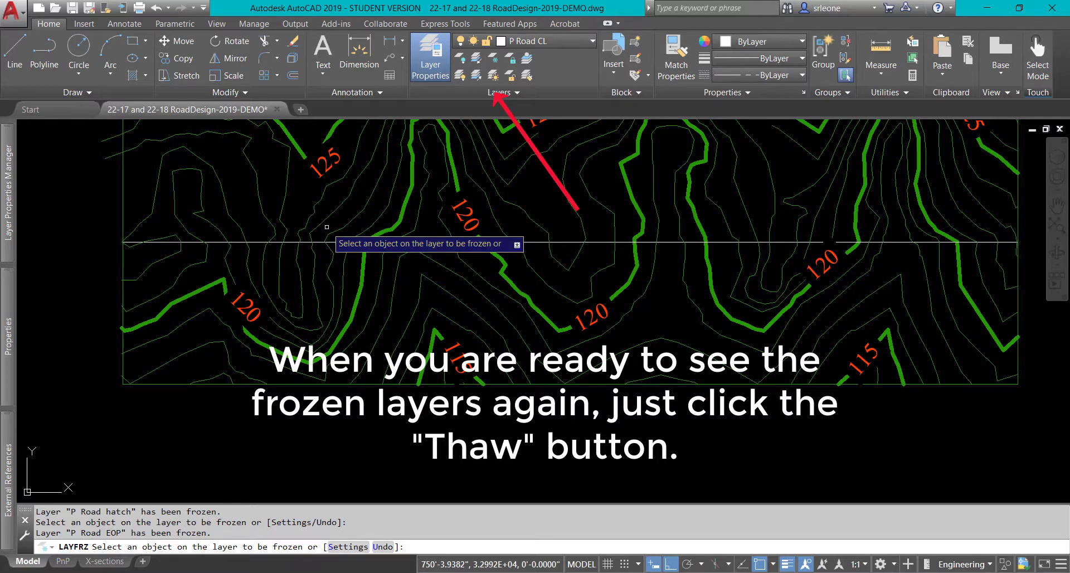
{"action": "key", "text": "Return"}
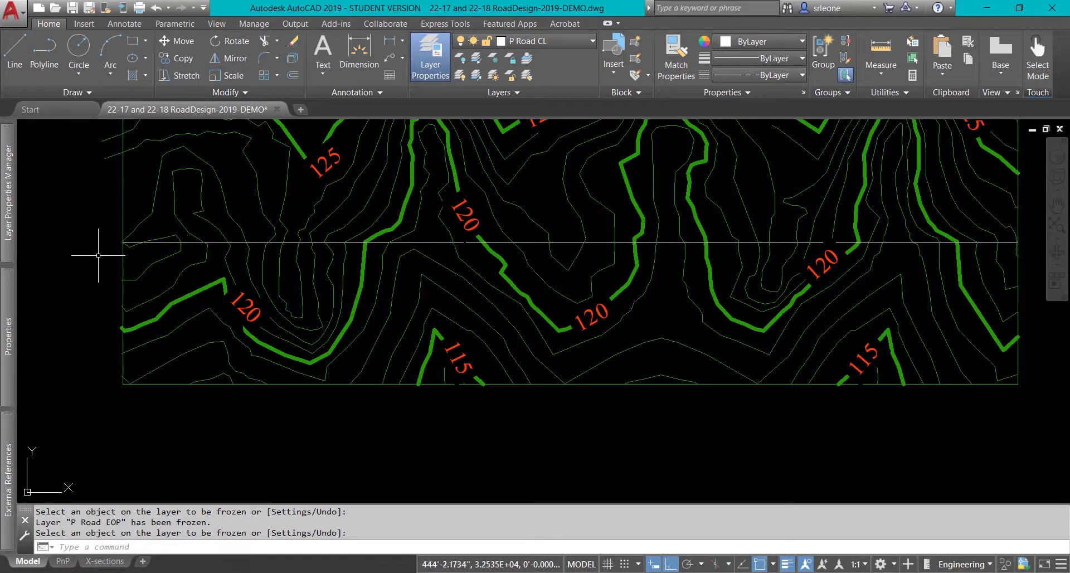
Step: Zoom in on the left end of the centerline and start the LINE command with L
{"action": "scroll", "coordinate": [112, 261], "scroll_direction": "up", "scroll_amount": 5}
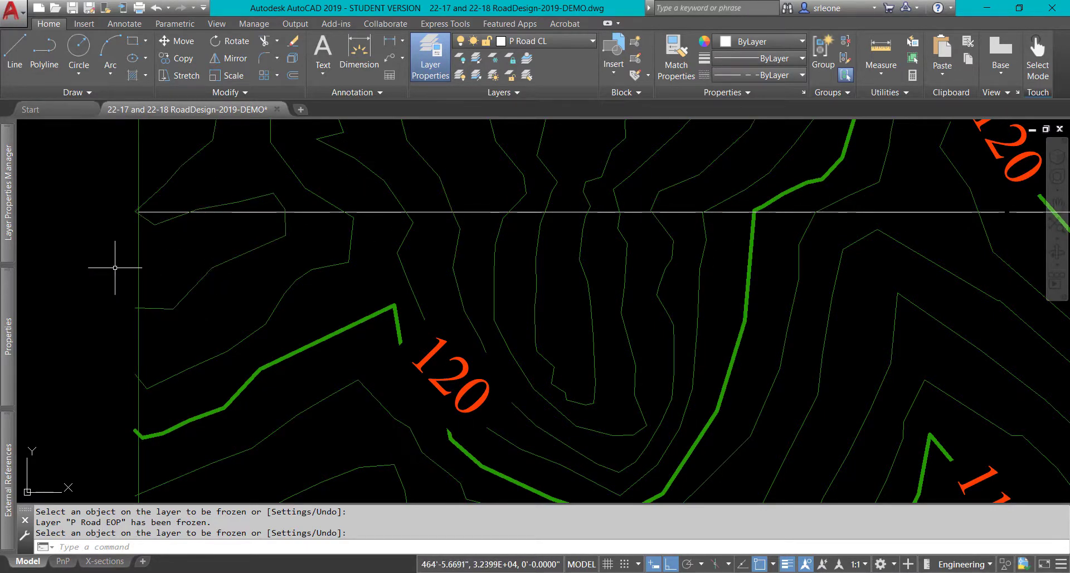
{"action": "type", "text": "L"}
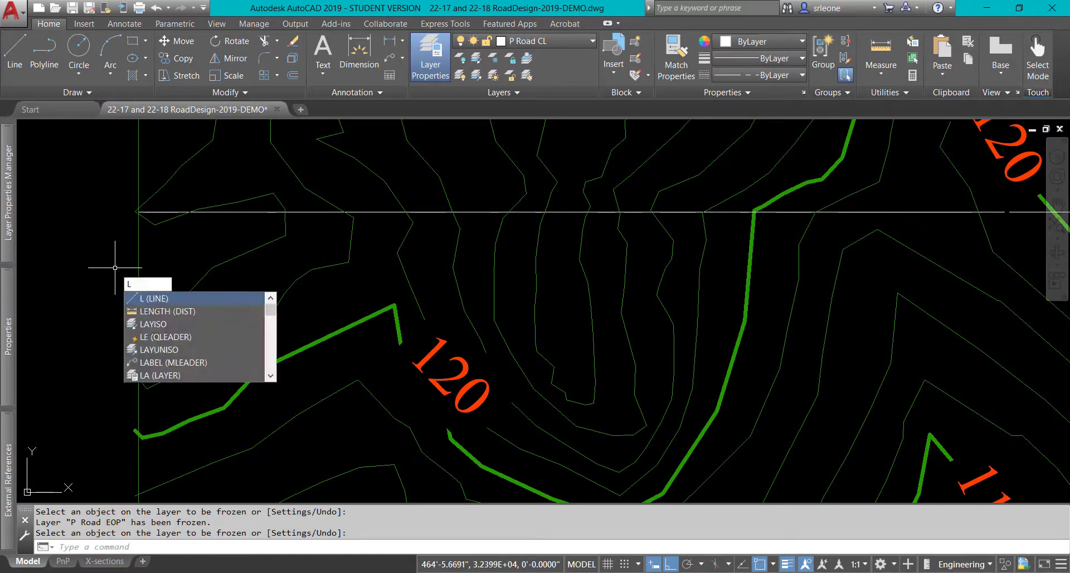
{"action": "key", "text": "Return"}
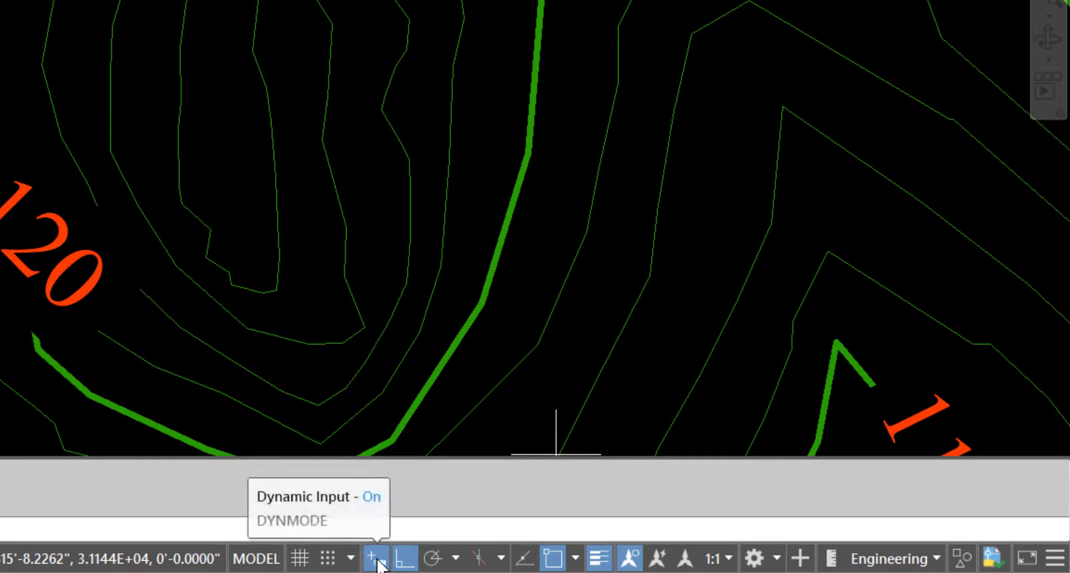
Step: Turn off Dynamic Input, set object snap to Intersection only, and restart LINE
{"action": "left_click", "coordinate": [377, 558]}
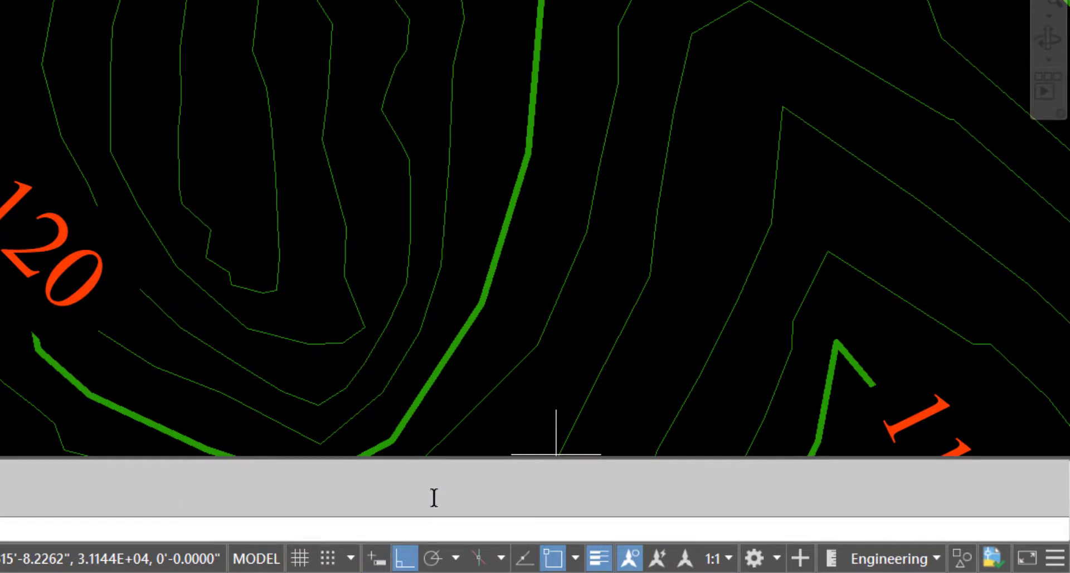
{"action": "left_click", "coordinate": [575, 558]}
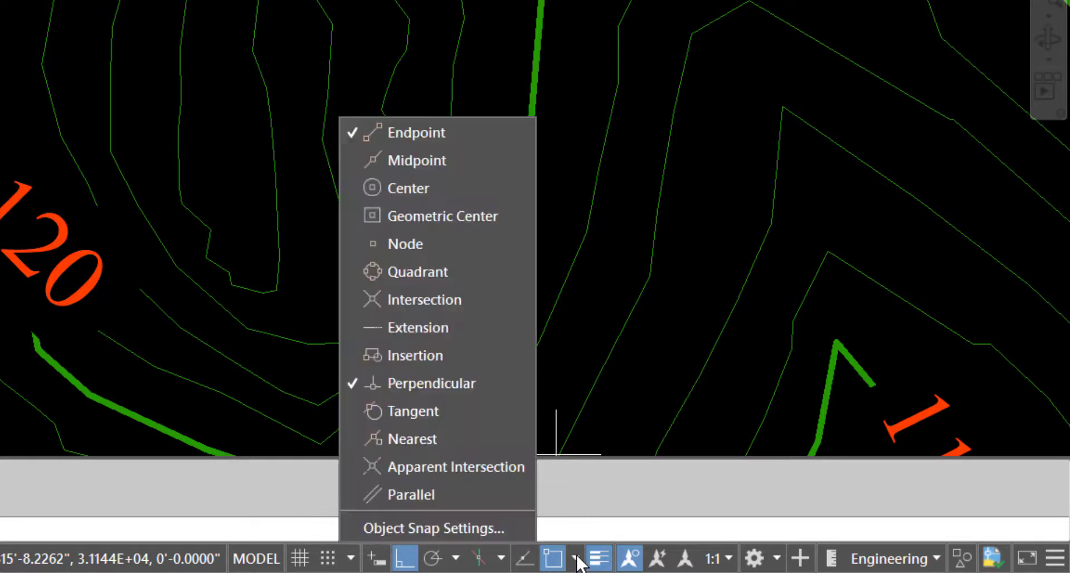
{"action": "left_click", "coordinate": [434, 382]}
{"action": "left_click", "coordinate": [430, 128]}
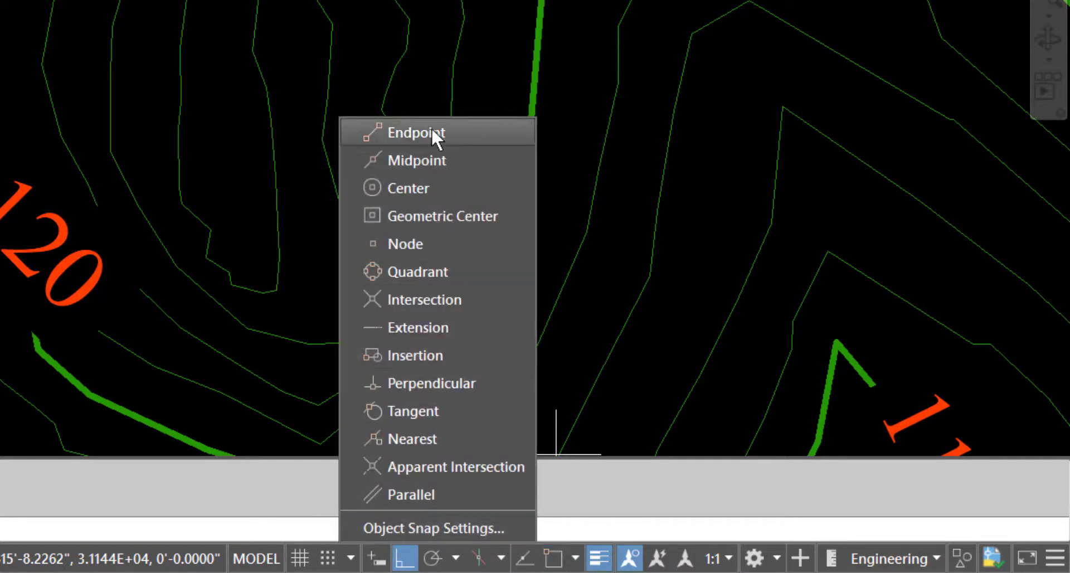
{"action": "left_click", "coordinate": [417, 299]}
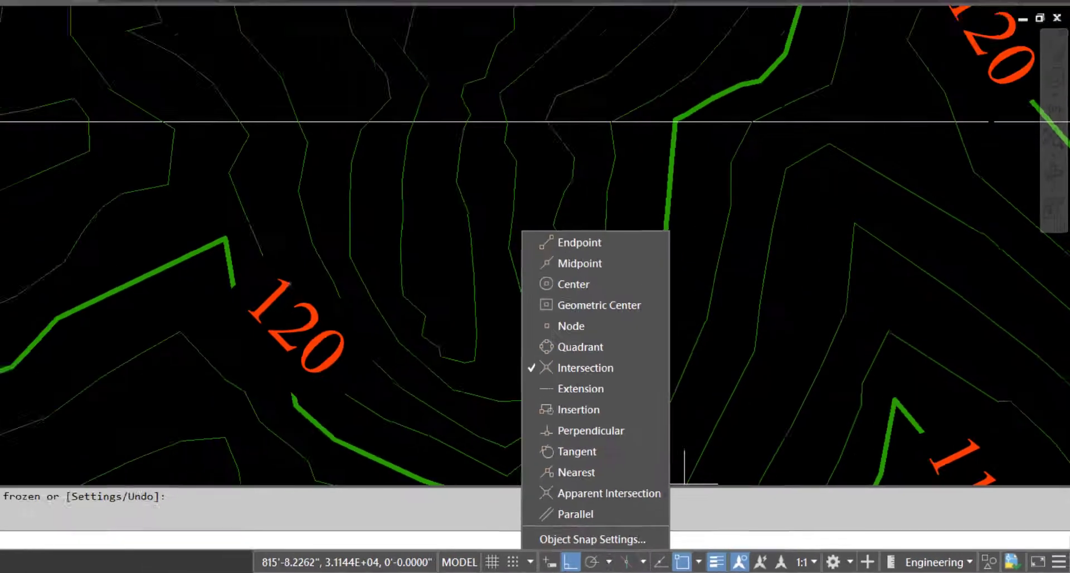
{"action": "type", "text": "l"}
{"action": "key", "text": "Return"}
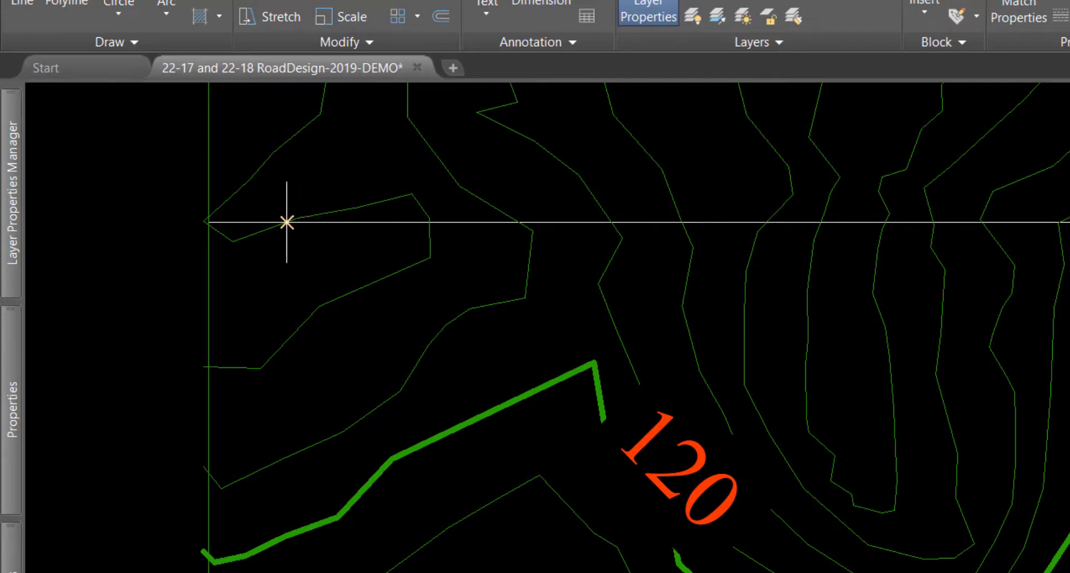
Step: Draw a vertical line from the first contour crossing down to the profile line below elevation 124
{"action": "left_click", "coordinate": [287, 222]}
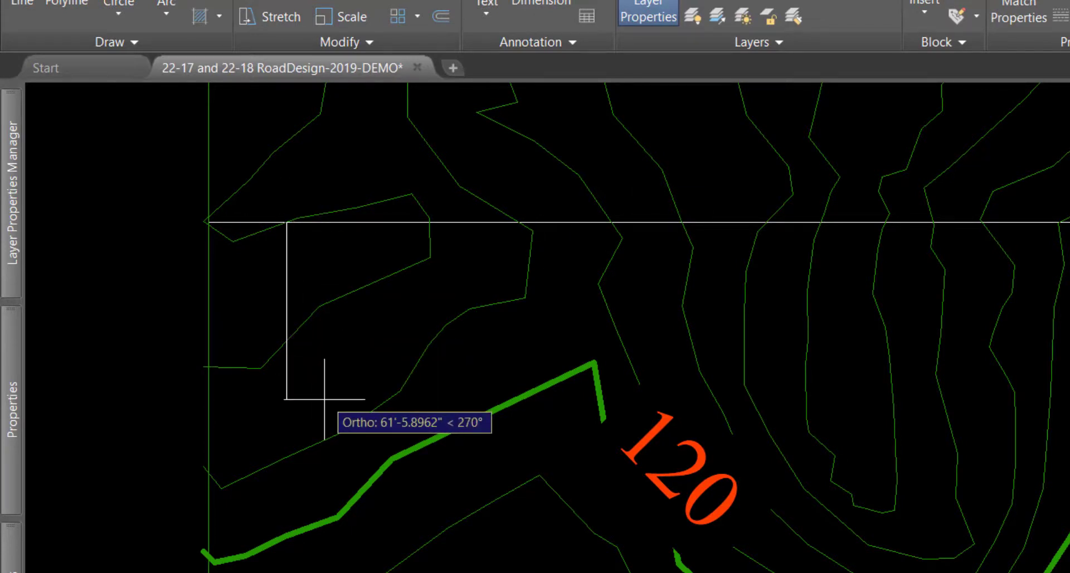
{"action": "scroll", "coordinate": [325, 399], "scroll_direction": "down", "scroll_amount": 2}
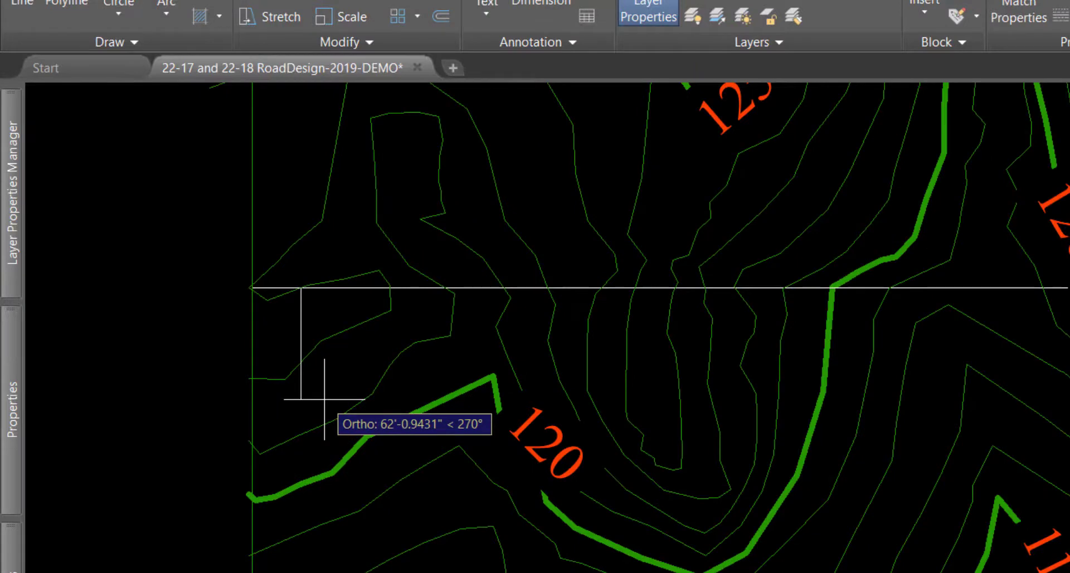
{"action": "middle_click_drag", "start_coordinate": [325, 399], "coordinate": [394, 108]}
{"action": "mouse_move", "coordinate": [377, 478]}
{"action": "middle_mouse_down"}
{"action": "mouse_move", "coordinate": [456, 98]}
{"action": "mouse_move", "coordinate": [419, 514]}
{"action": "mouse_move", "coordinate": [463, 373]}
{"action": "mouse_move", "coordinate": [406, 142]}
{"action": "mouse_move", "coordinate": [431, 518]}
{"action": "middle_mouse_up"}
{"action": "scroll", "coordinate": [418, 554], "scroll_direction": "down", "scroll_amount": 2}
{"action": "mouse_move", "coordinate": [418, 554]}
{"action": "middle_mouse_down"}
{"action": "mouse_move", "coordinate": [454, 387]}
{"action": "mouse_move", "coordinate": [454, 315]}
{"action": "middle_mouse_up"}
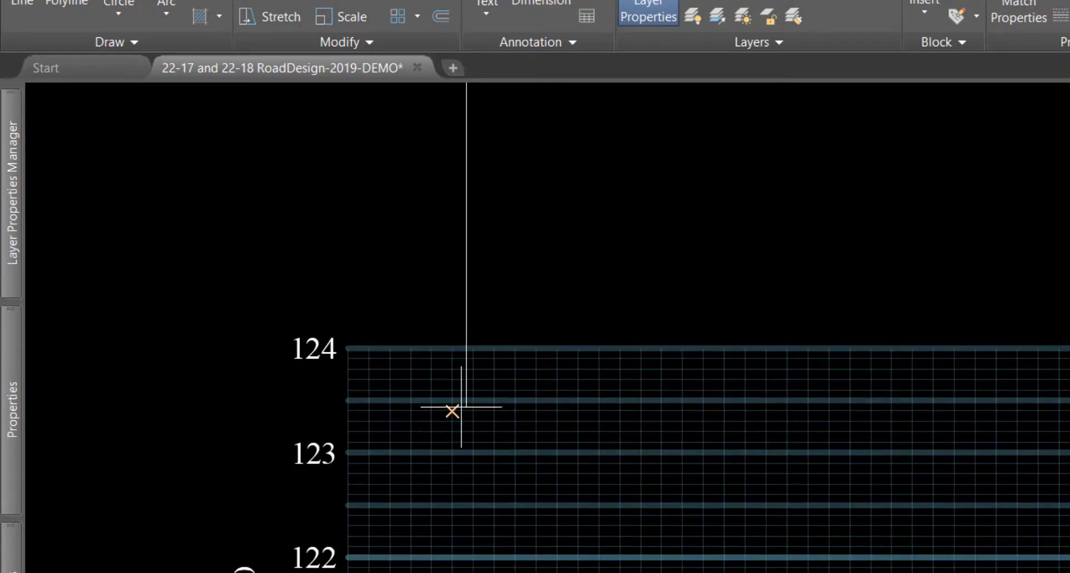
{"action": "key", "text": "F8"}
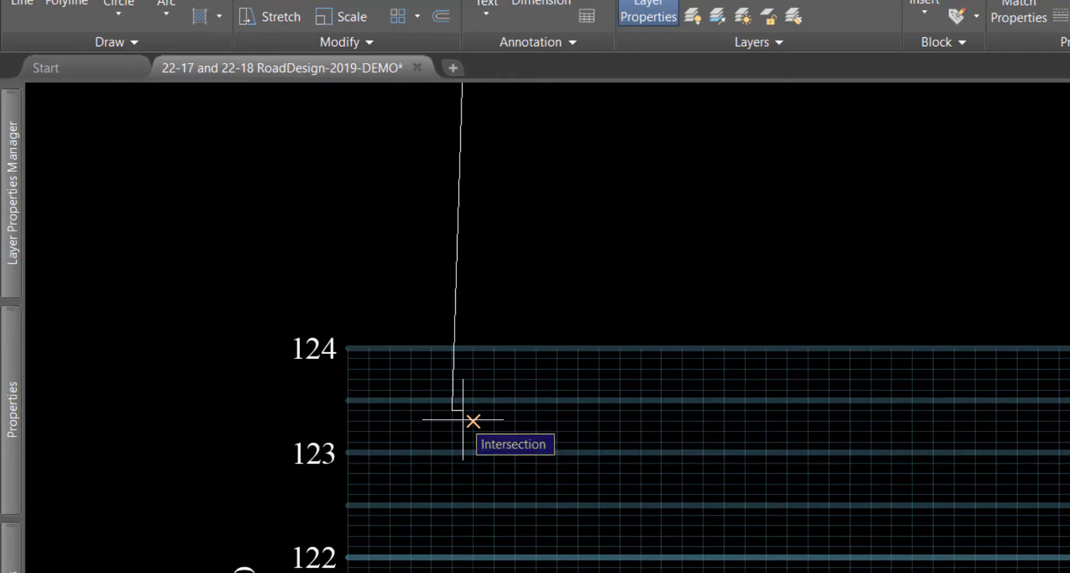
{"action": "key", "text": "F8"}
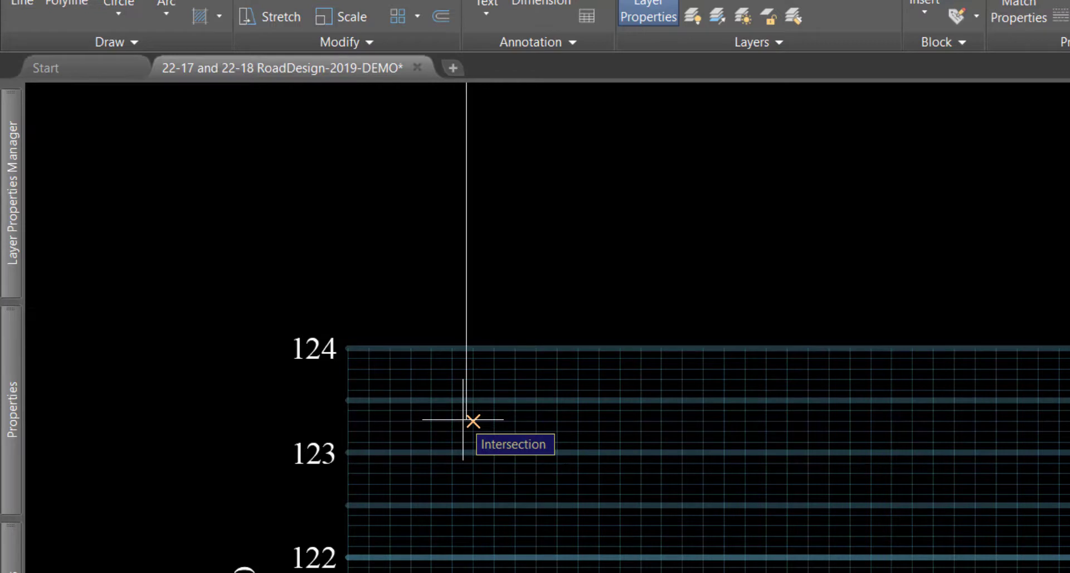
{"action": "left_click", "coordinate": [463, 419]}
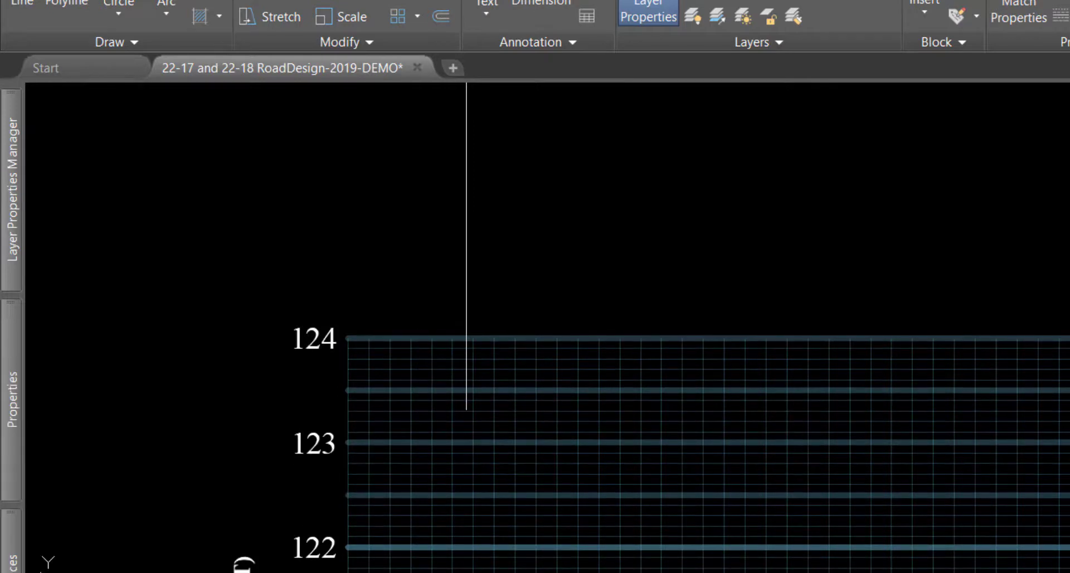
Step: Put the vertical line on the Proj lines layer and make Proj lines the current layer
{"action": "scroll", "coordinate": [554, 256], "scroll_direction": "down", "scroll_amount": 2}
{"action": "middle_click_drag", "start_coordinate": [559, 237], "coordinate": [608, 434]}
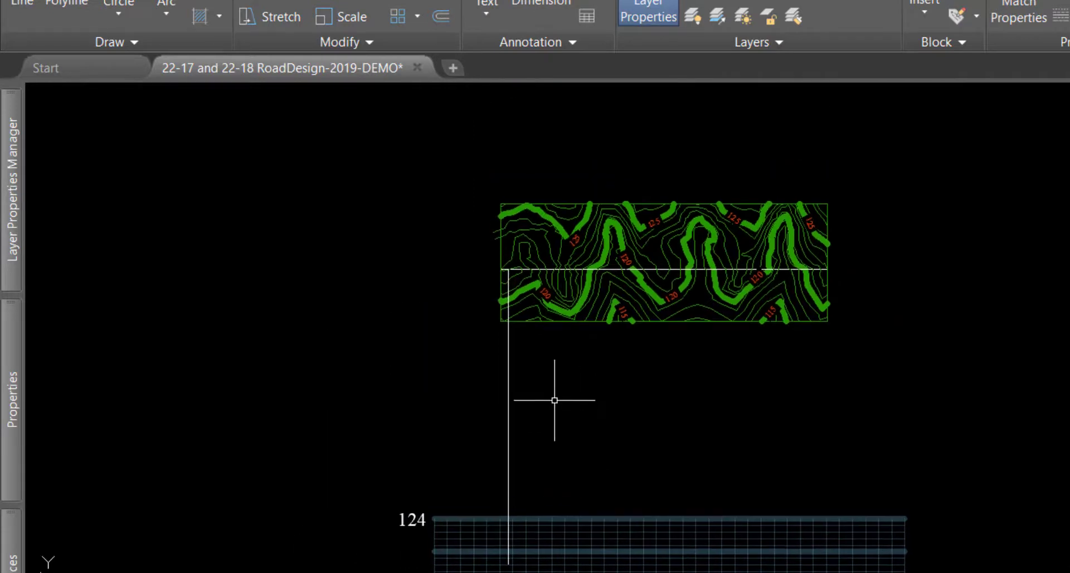
{"action": "left_click", "coordinate": [507, 386]}
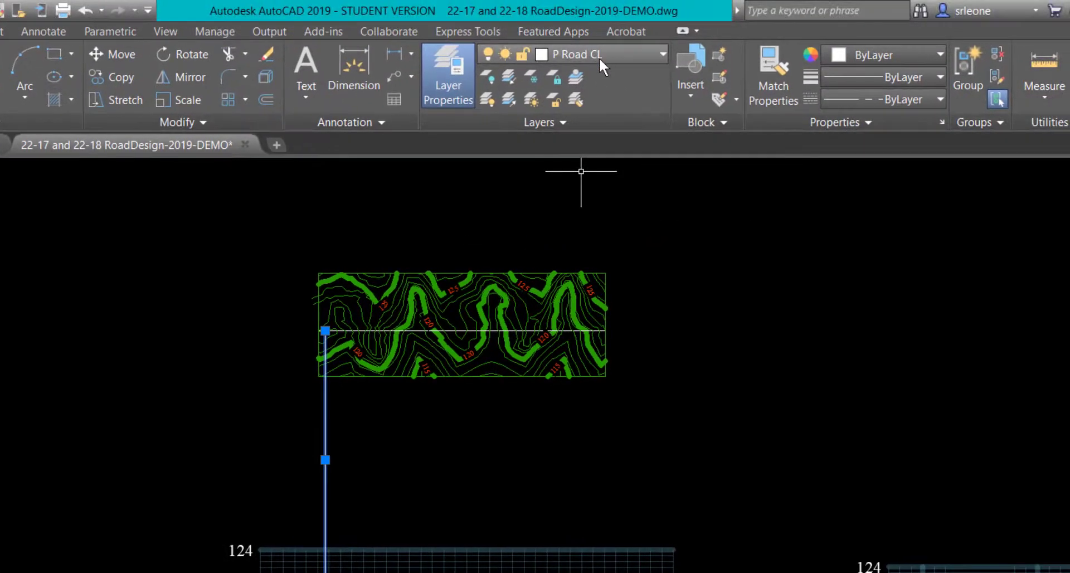
{"action": "left_click", "coordinate": [600, 58]}
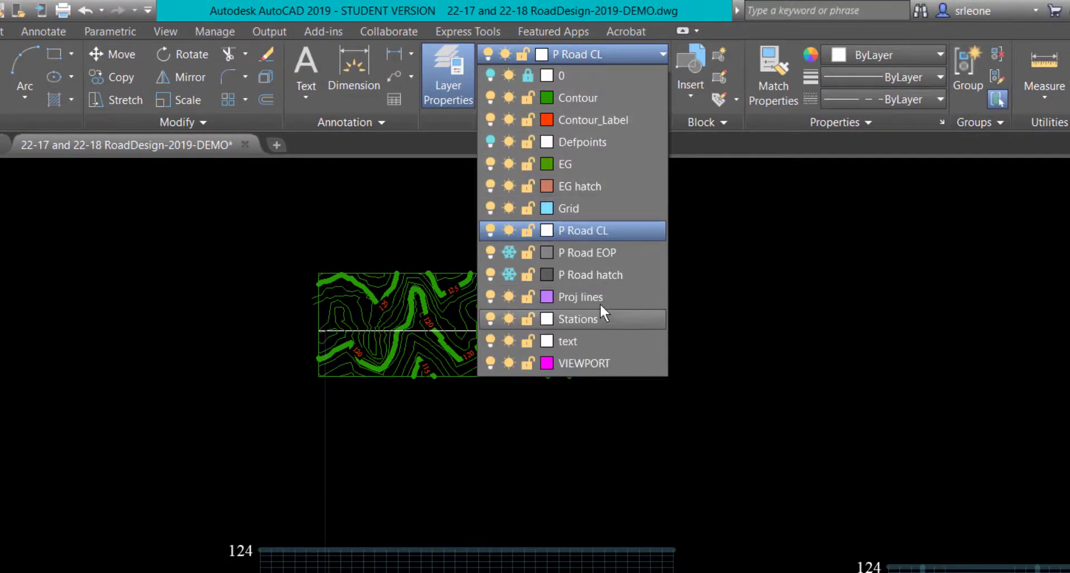
{"action": "left_click", "coordinate": [599, 304]}
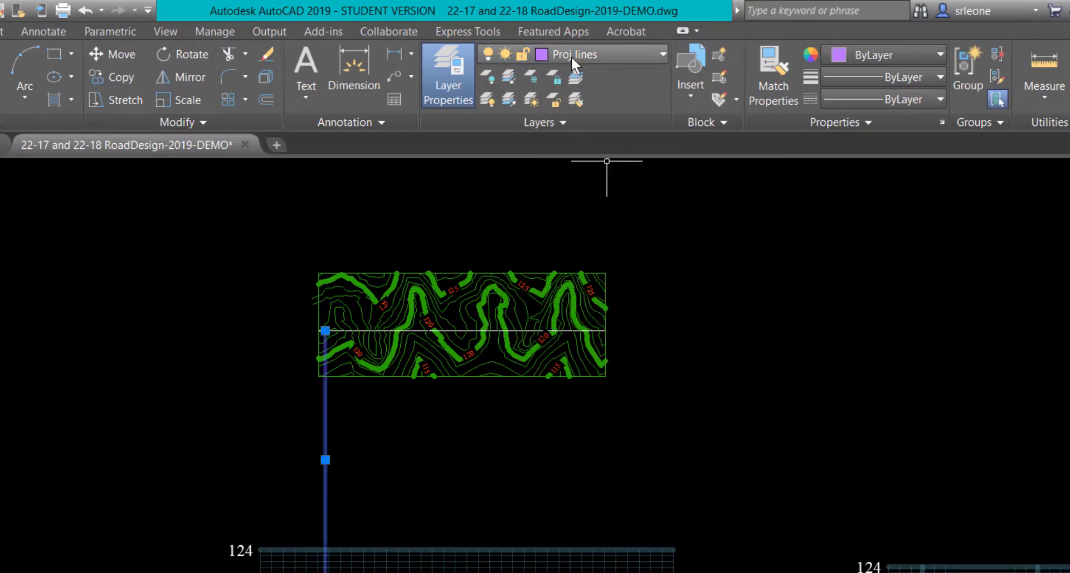
{"action": "left_click", "coordinate": [607, 56]}
{"action": "left_click", "coordinate": [617, 52]}
{"action": "left_click", "coordinate": [575, 76]}
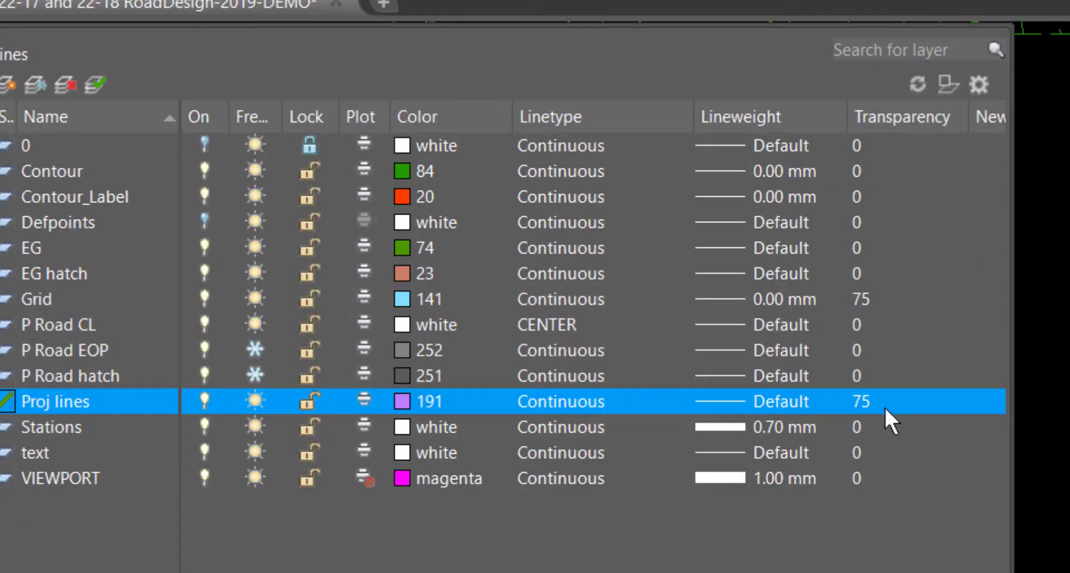
Step: Set the Proj lines layer transparency to 25
{"action": "left_click", "coordinate": [862, 397]}
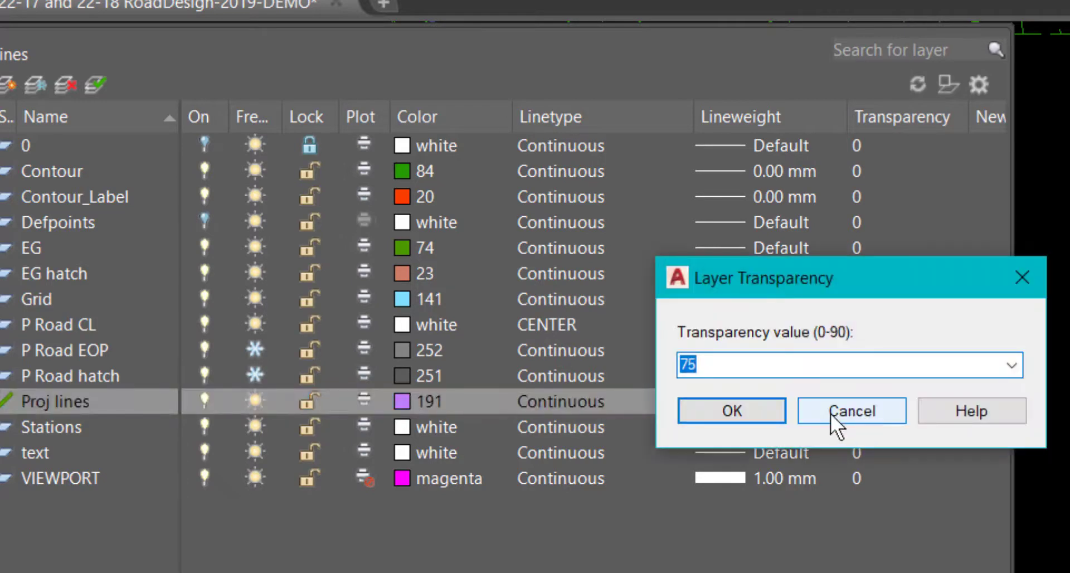
{"action": "type", "text": "25"}
{"action": "key", "text": "Return"}
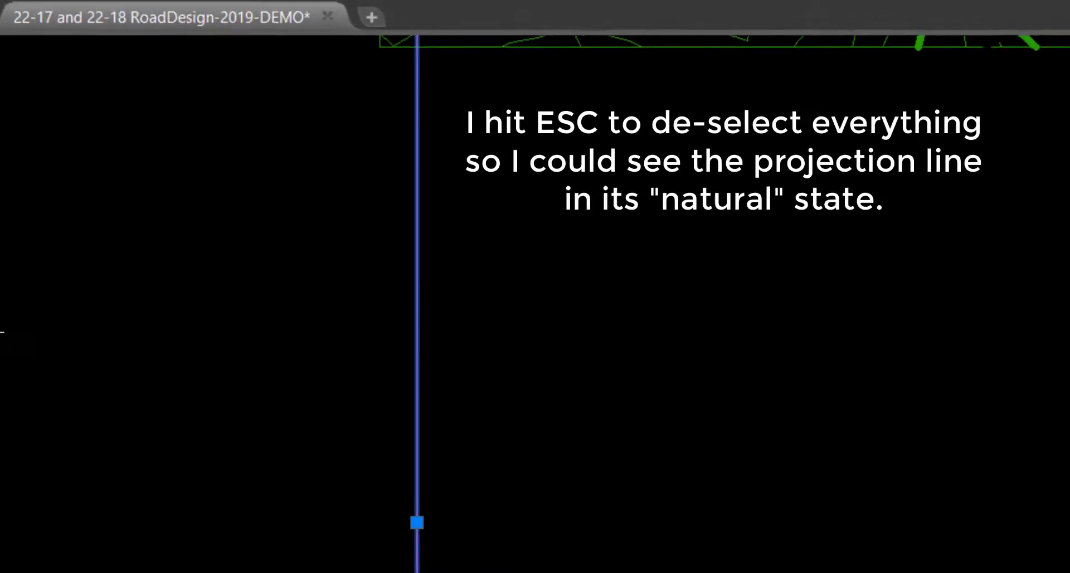
Step: Assign the HIDDEN dashed linetype to the Proj lines layer
{"action": "mouse_move", "coordinate": [5, 212]}
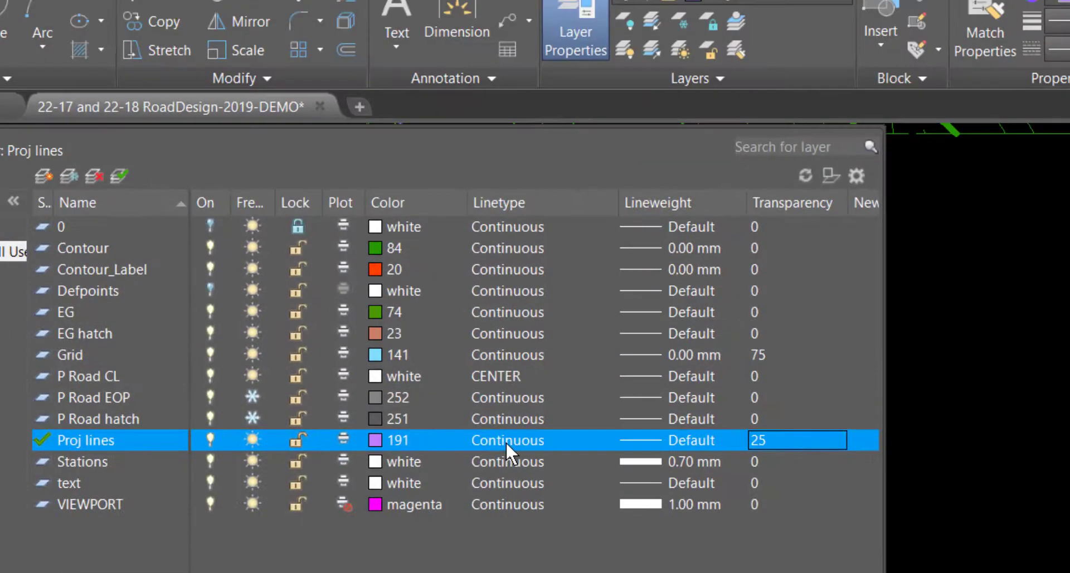
{"action": "left_click", "coordinate": [485, 310]}
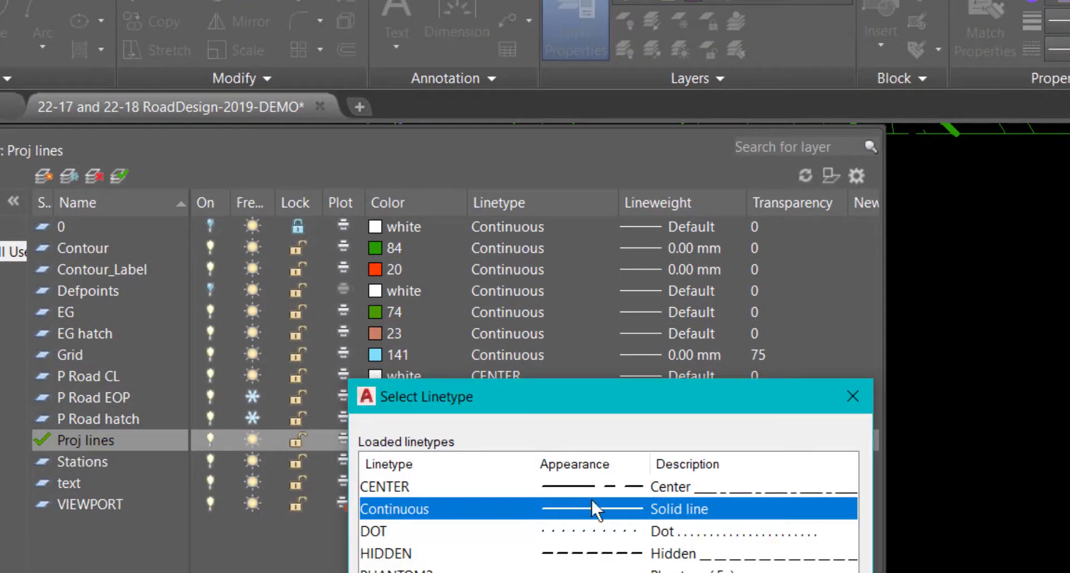
{"action": "left_click", "coordinate": [582, 555]}
{"action": "left_click", "coordinate": [346, 524]}
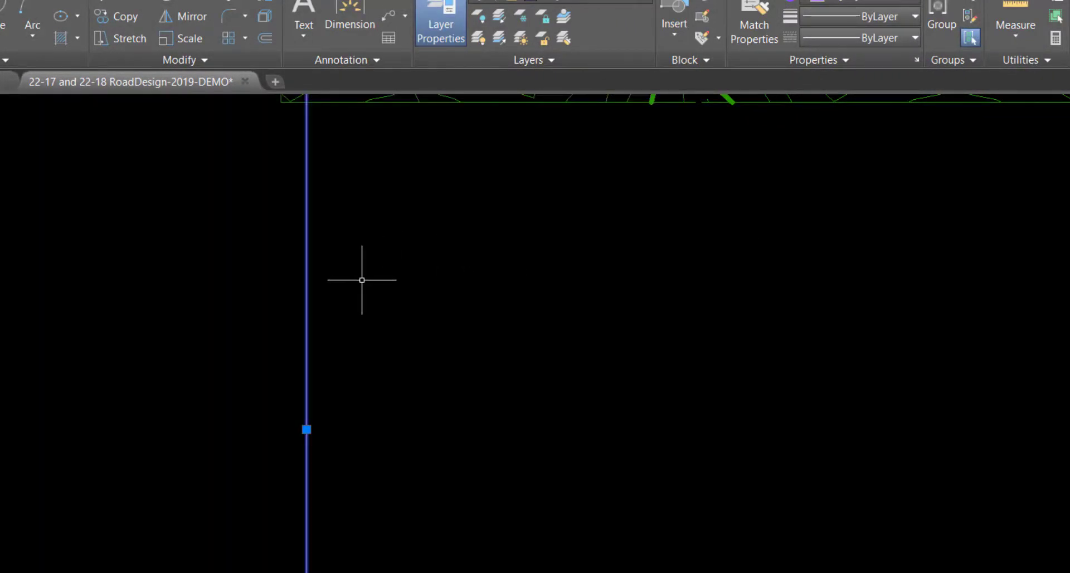
Step: Set the projection line's linetype scale to 0.5, then 5, and check the dashes
{"action": "mouse_move", "coordinate": [8, 323]}
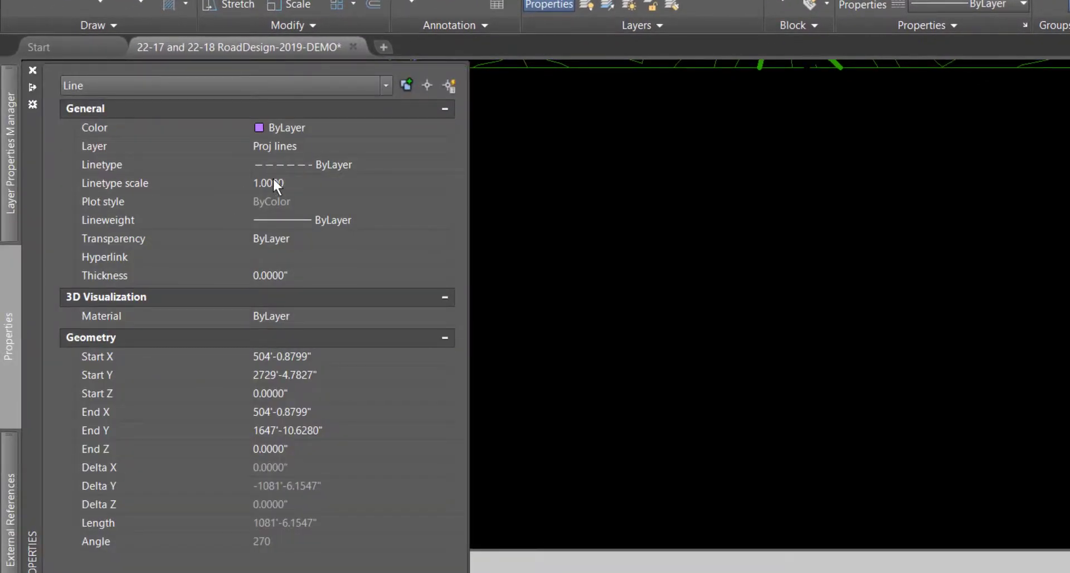
{"action": "left_click", "coordinate": [273, 182]}
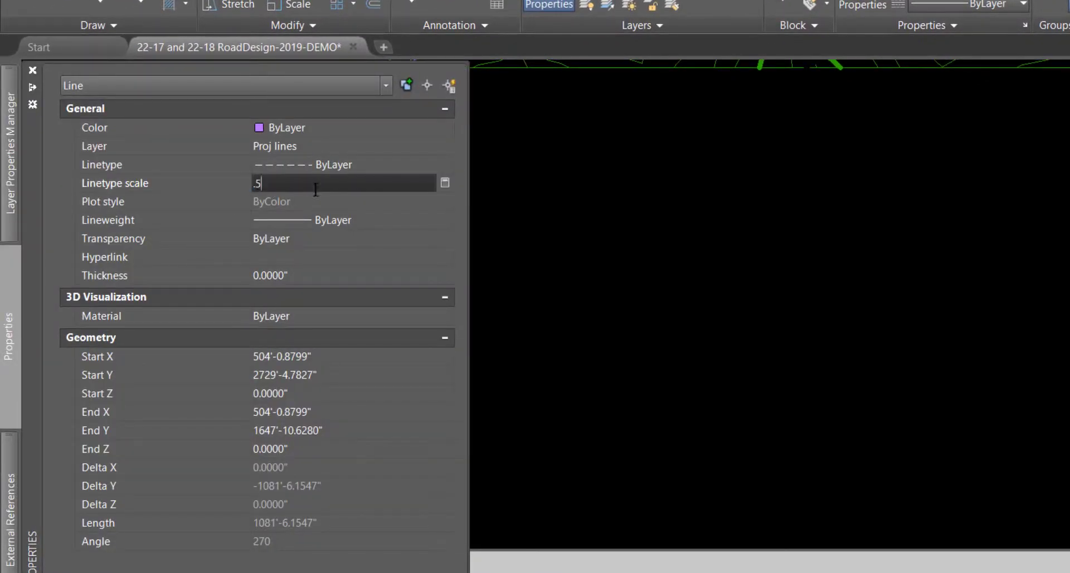
{"action": "type", "text": ".5"}
{"action": "key", "text": "Return"}
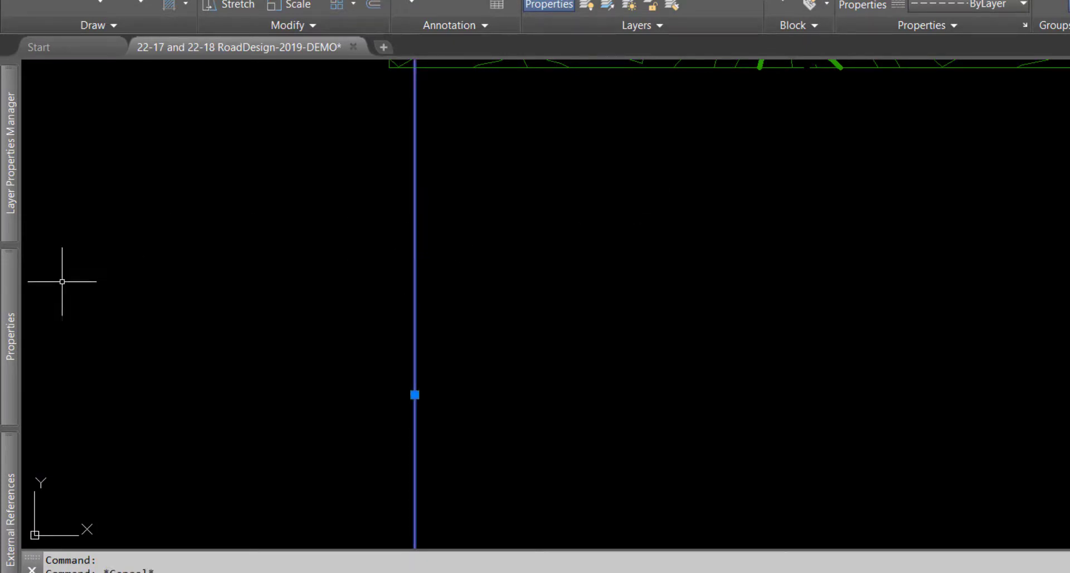
{"action": "mouse_move", "coordinate": [14, 300]}
{"action": "left_click", "coordinate": [290, 183]}
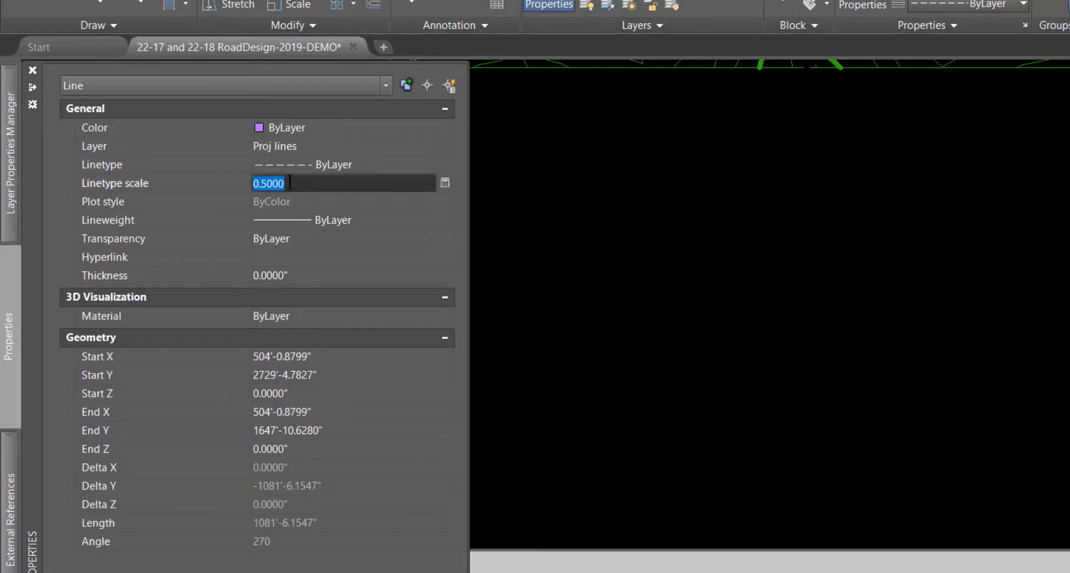
{"action": "type", "text": "5"}
{"action": "key", "text": "Return"}
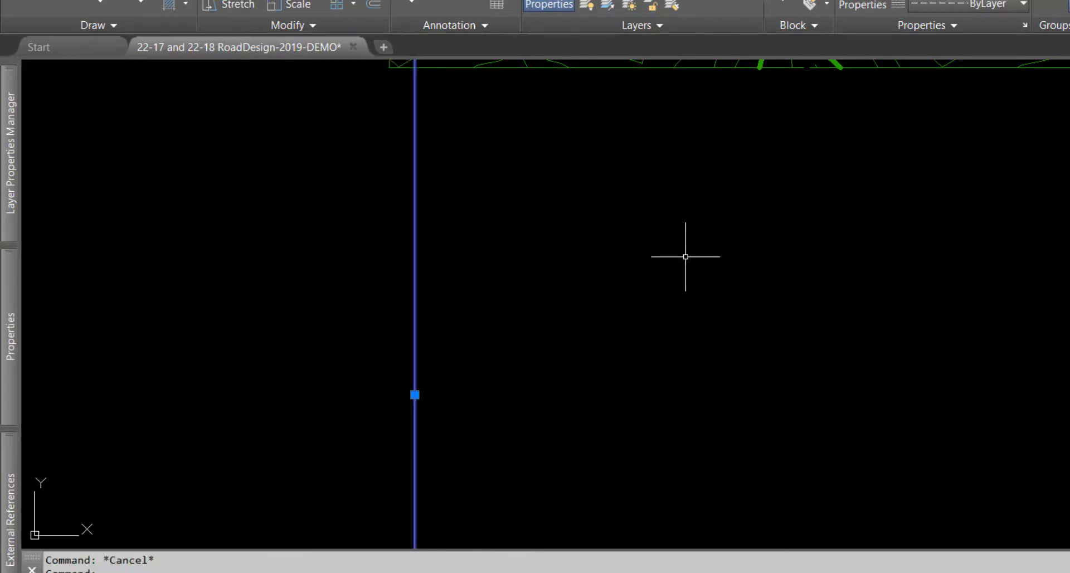
{"action": "key", "text": "Escape"}
{"action": "scroll", "coordinate": [430, 210], "scroll_direction": "up", "scroll_amount": 6}
{"action": "scroll", "coordinate": [432, 211], "scroll_direction": "down", "scroll_amount": 3}
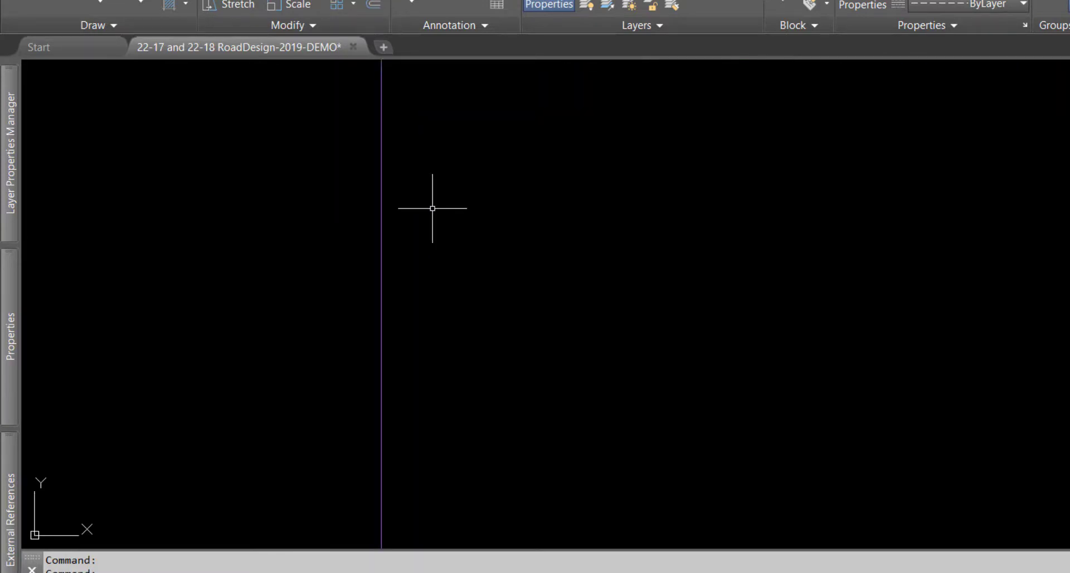
{"action": "key", "text": "Escape"}
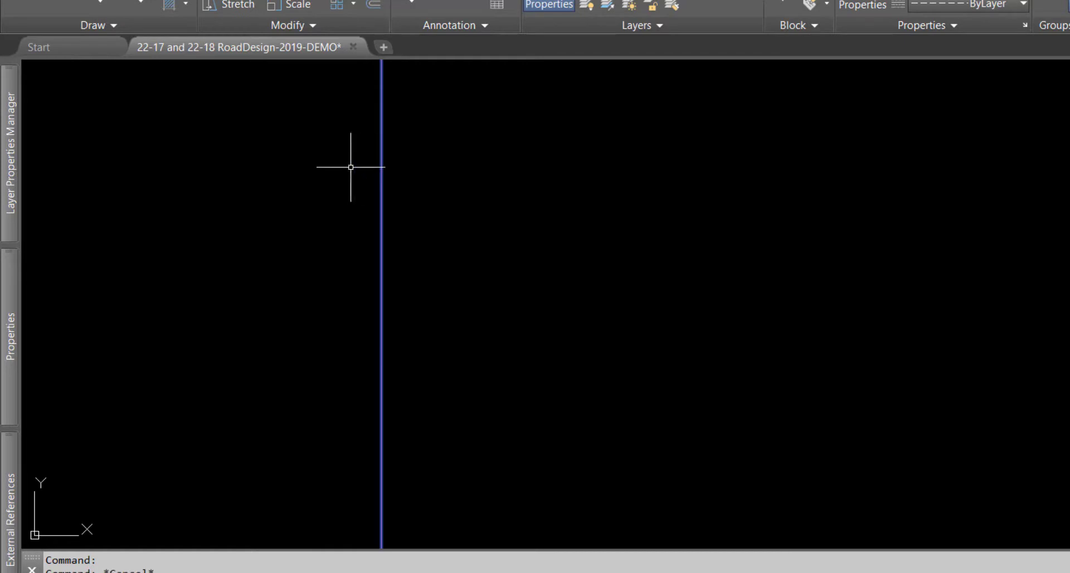
Step: Increase the linetype scale to 50, then 500, and finally 1000
{"action": "mouse_move", "coordinate": [8, 333]}
{"action": "left_click", "coordinate": [277, 182]}
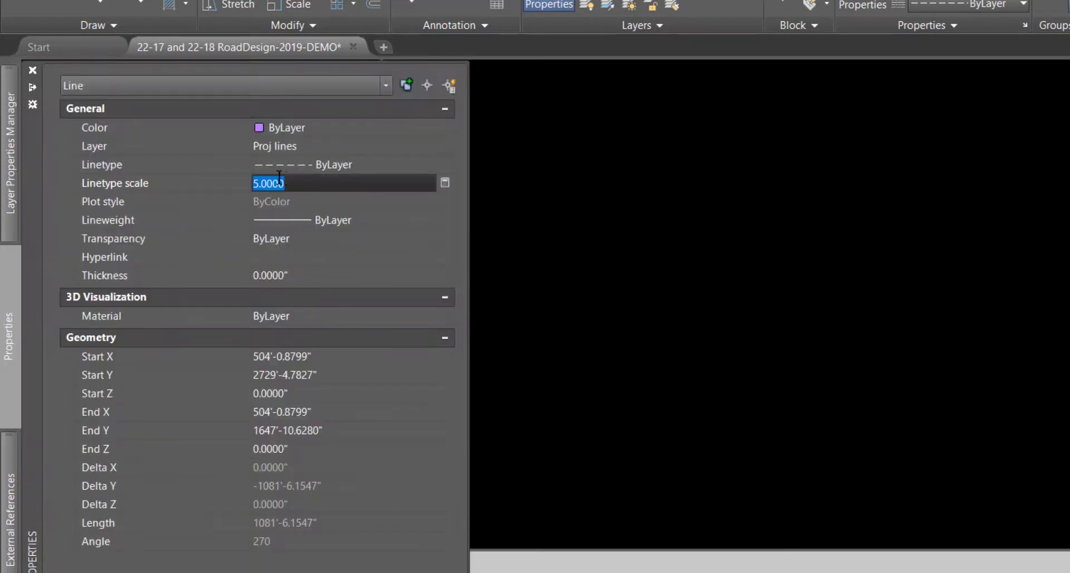
{"action": "key", "text": "Return"}
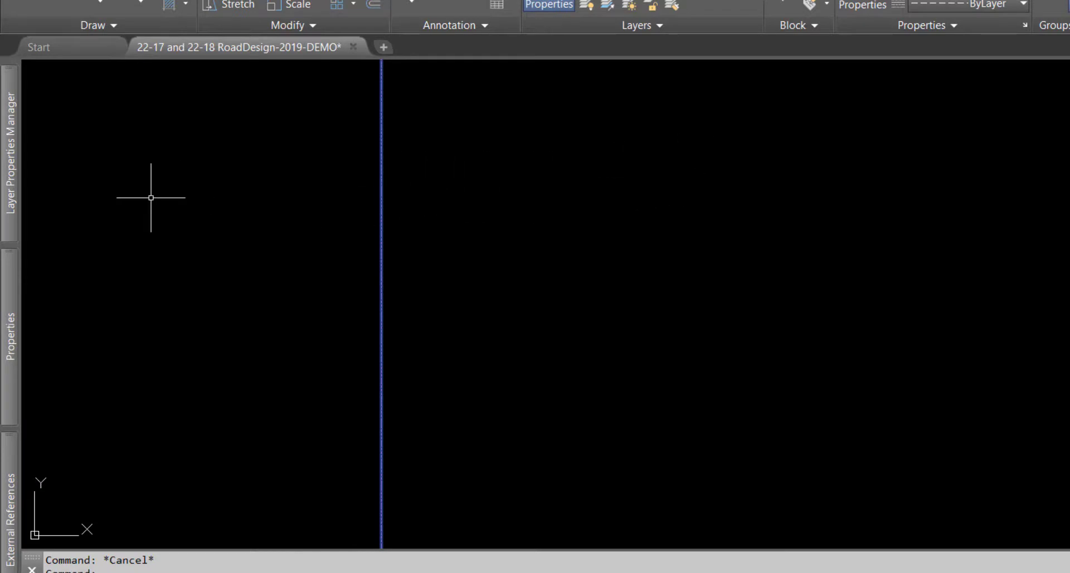
{"action": "mouse_move", "coordinate": [7, 321]}
{"action": "left_click", "coordinate": [270, 185]}
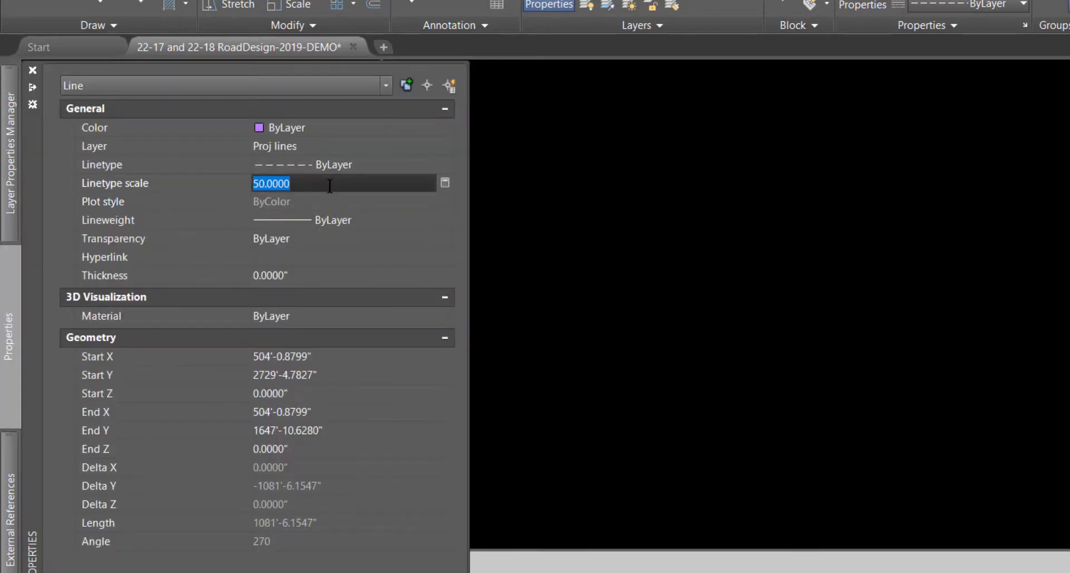
{"action": "key", "text": "Return"}
{"action": "scroll", "coordinate": [429, 251], "scroll_direction": "down", "scroll_amount": 5}
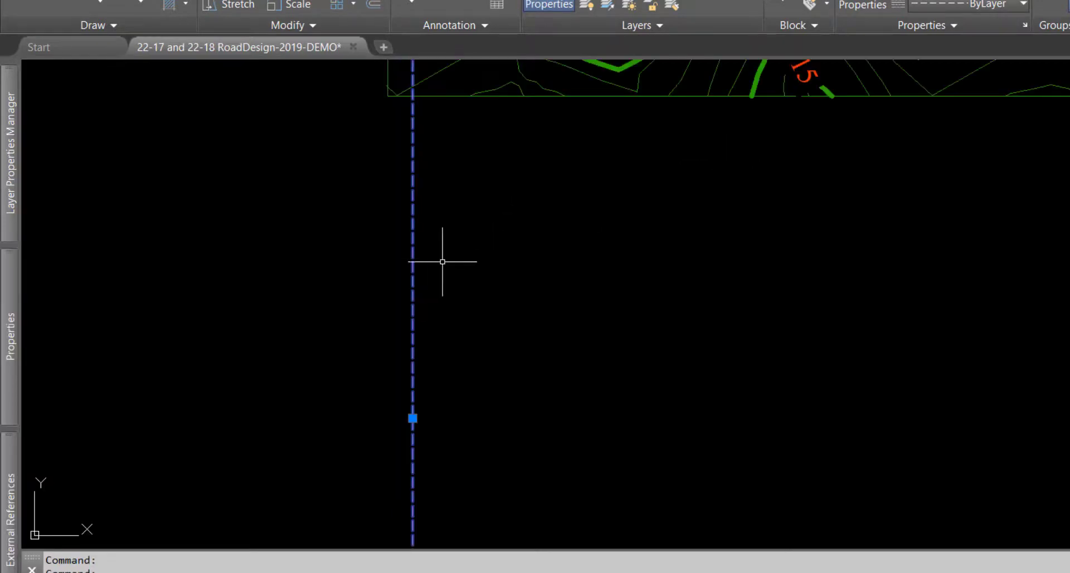
{"action": "mouse_move", "coordinate": [7, 307]}
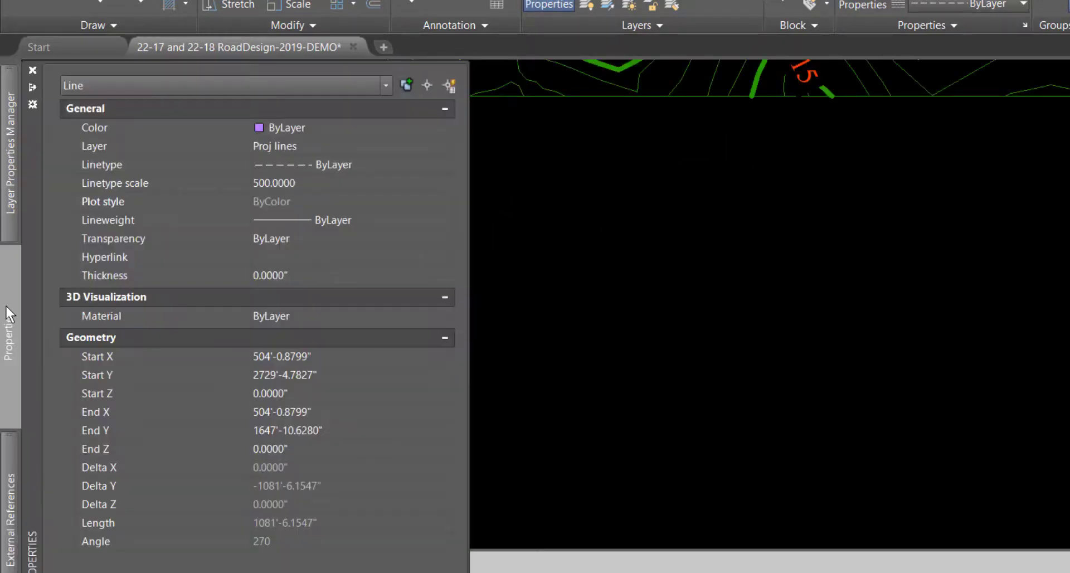
{"action": "left_click", "coordinate": [268, 181]}
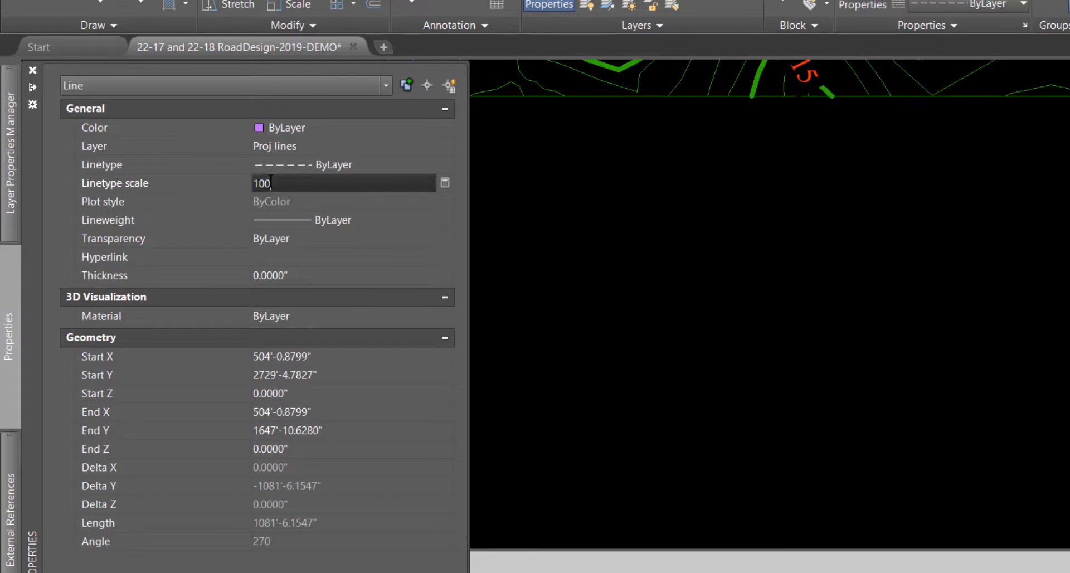
{"action": "type", "text": "1000"}
{"action": "key", "text": "Return"}
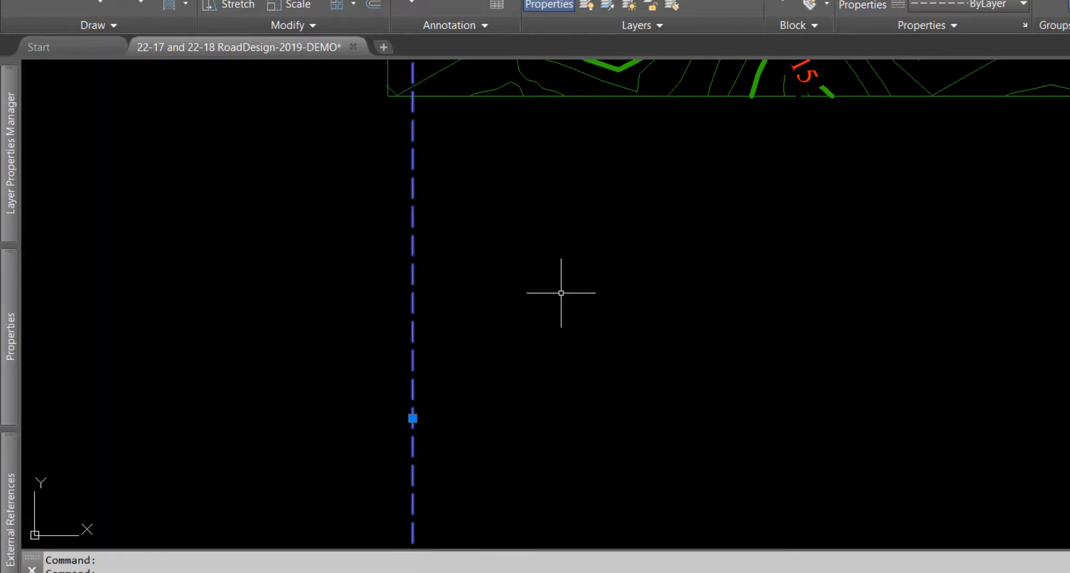
{"action": "scroll", "coordinate": [561, 294], "scroll_direction": "down", "scroll_amount": 3}
{"action": "mouse_move", "coordinate": [585, 311]}
{"action": "middle_mouse_down"}
{"action": "mouse_move", "coordinate": [546, 274]}
{"action": "mouse_move", "coordinate": [546, 290]}
{"action": "middle_mouse_up"}
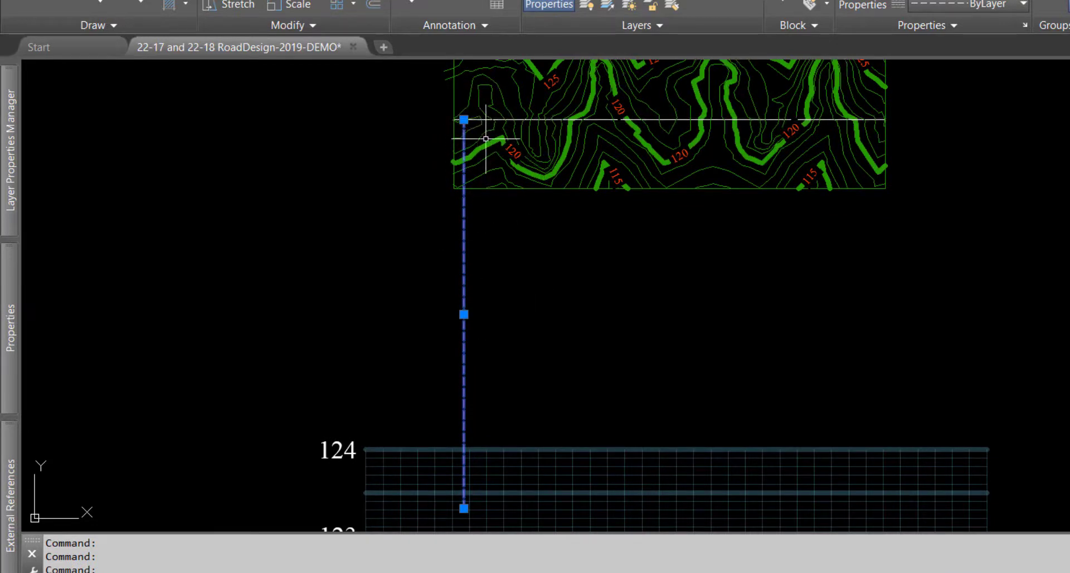
{"action": "scroll", "coordinate": [495, 135], "scroll_direction": "up", "scroll_amount": 5}
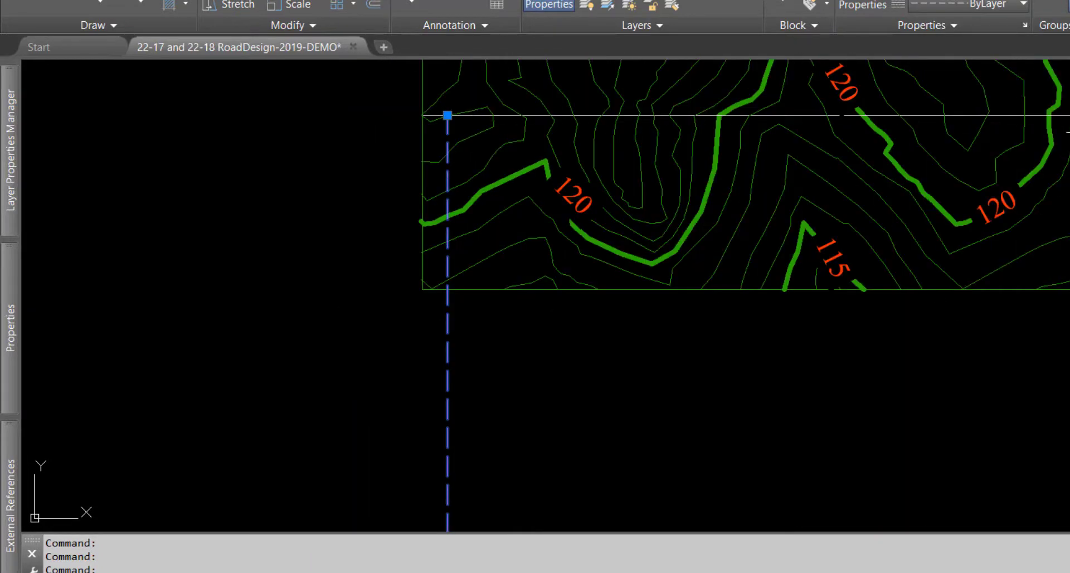
{"action": "scroll", "coordinate": [484, 131], "scroll_direction": "up", "scroll_amount": 2}
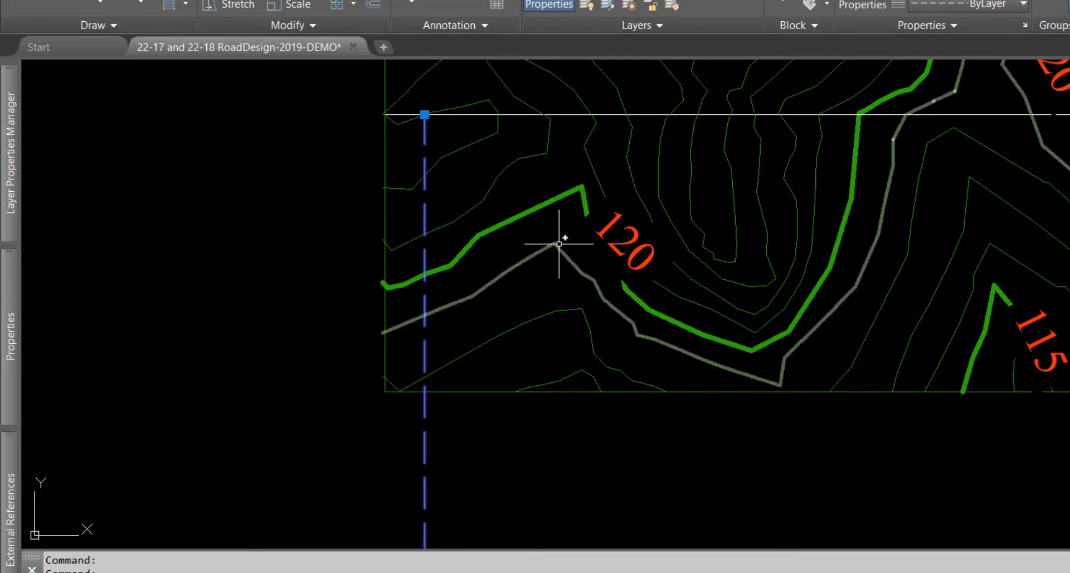
{"action": "mouse_move", "coordinate": [559, 243]}
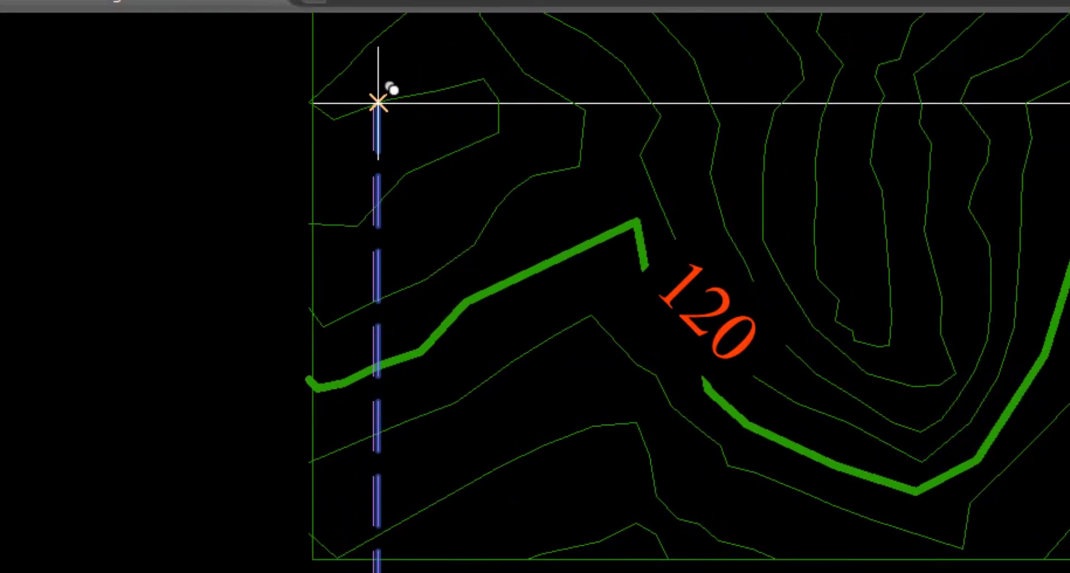
Step: Copy the dashed projection line onto each contour crossing along the left part of the section line
{"action": "left_click", "coordinate": [498, 103]}
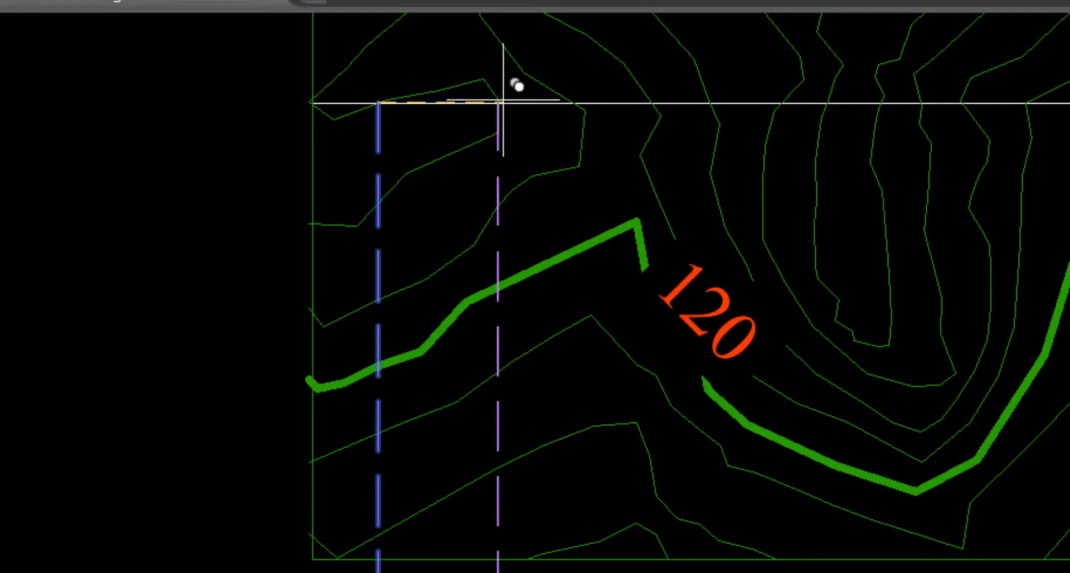
{"action": "left_click", "coordinate": [574, 103]}
{"action": "left_click", "coordinate": [652, 103]}
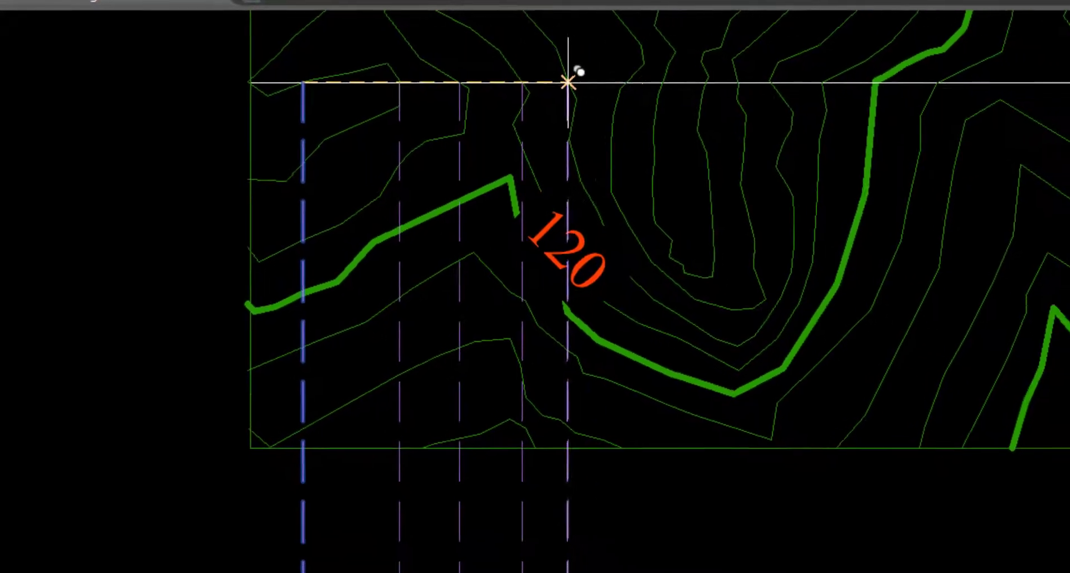
{"action": "left_click", "coordinate": [568, 83]}
{"action": "left_click", "coordinate": [626, 83]}
{"action": "left_click", "coordinate": [657, 82]}
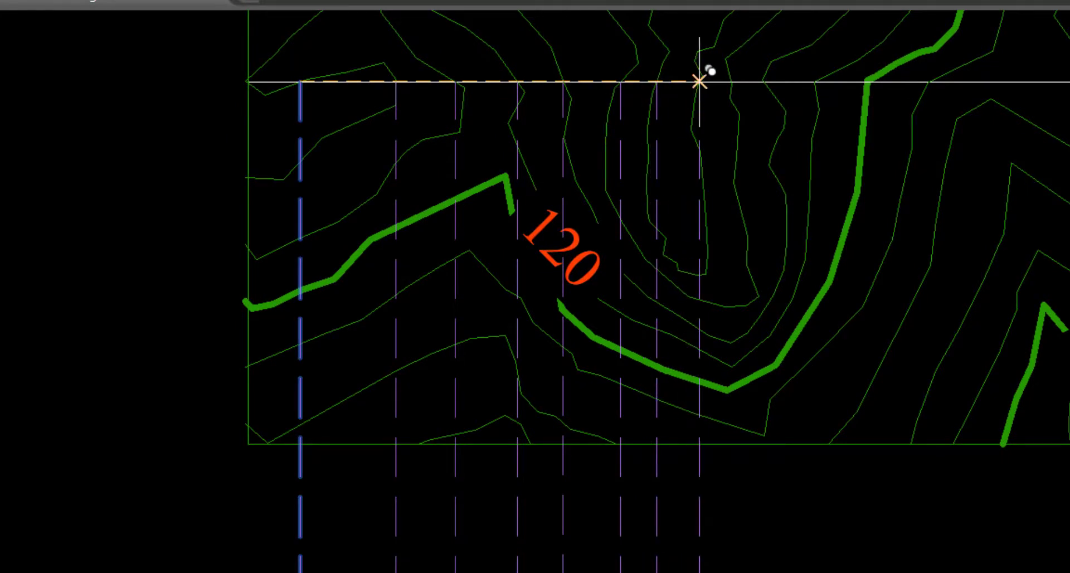
{"action": "left_click", "coordinate": [699, 82]}
{"action": "left_click", "coordinate": [732, 82]}
{"action": "left_click", "coordinate": [763, 82]}
{"action": "left_click", "coordinate": [815, 82]}
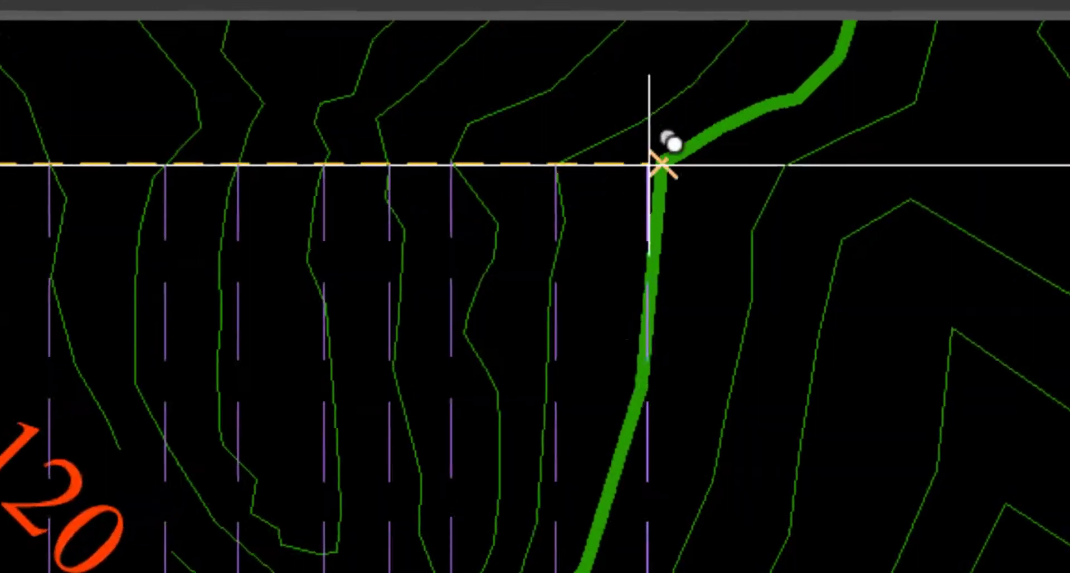
{"action": "left_click", "coordinate": [617, 183]}
{"action": "left_click", "coordinate": [751, 183]}
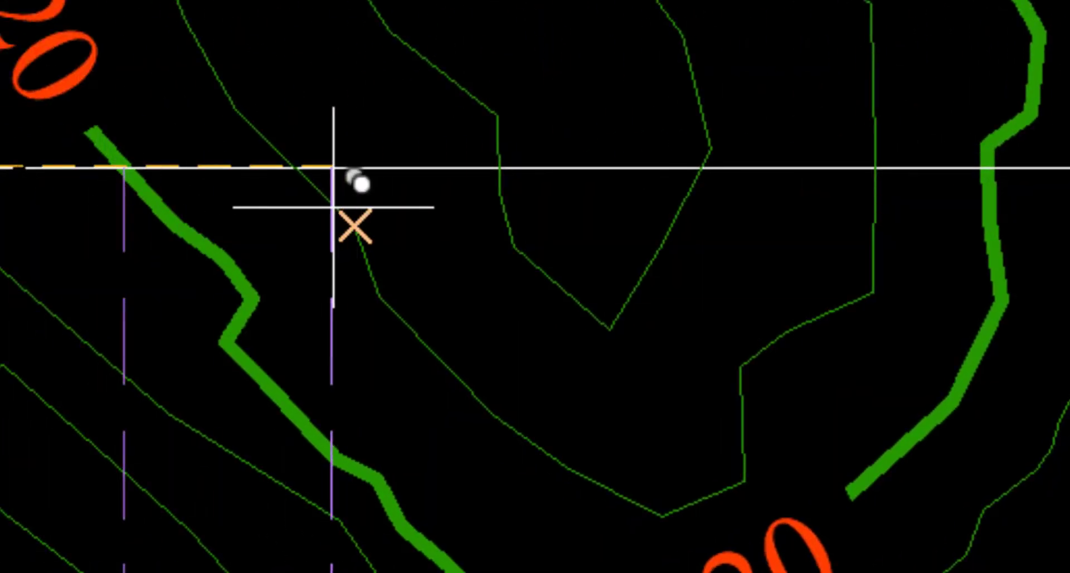
{"action": "left_click", "coordinate": [293, 167]}
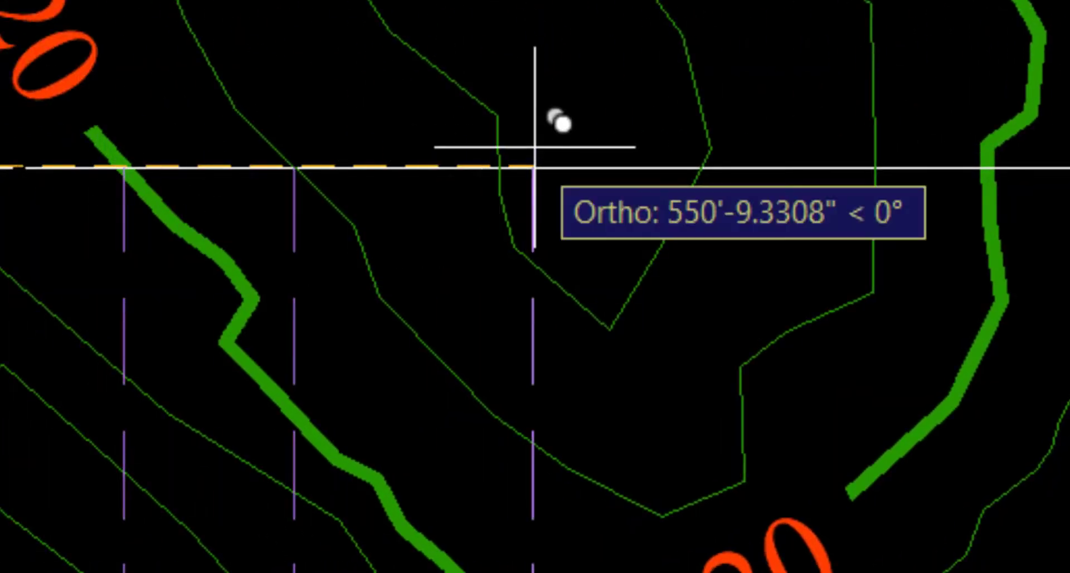
{"action": "left_click", "coordinate": [500, 167]}
{"action": "left_click", "coordinate": [700, 167]}
Step: Place further projection line copies at the next crossings, starting from the thick contour
{"action": "middle_click_drag", "start_coordinate": [874, 166], "coordinate": [83, 139]}
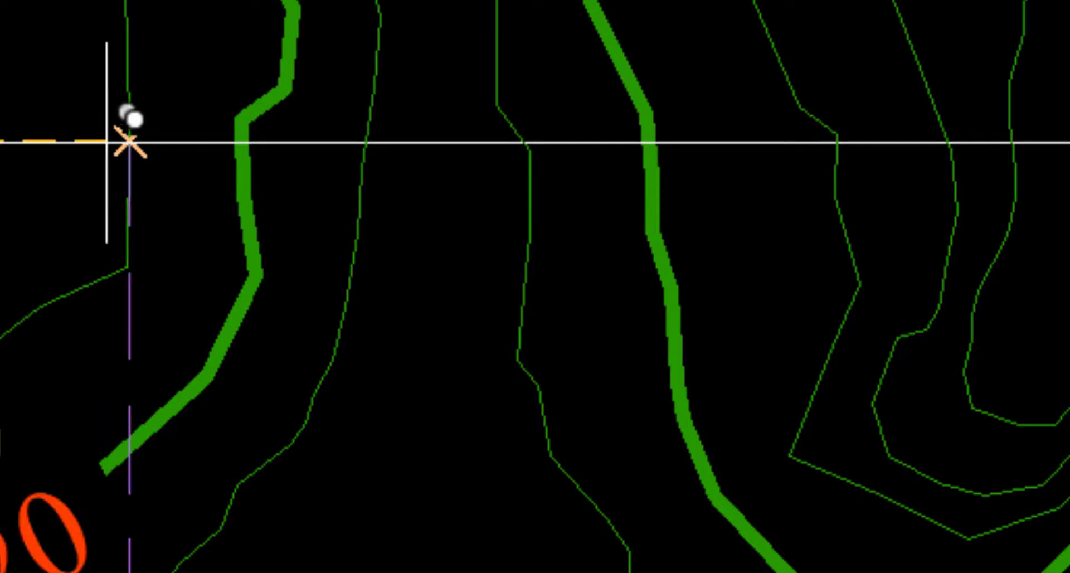
{"action": "left_click", "coordinate": [108, 143]}
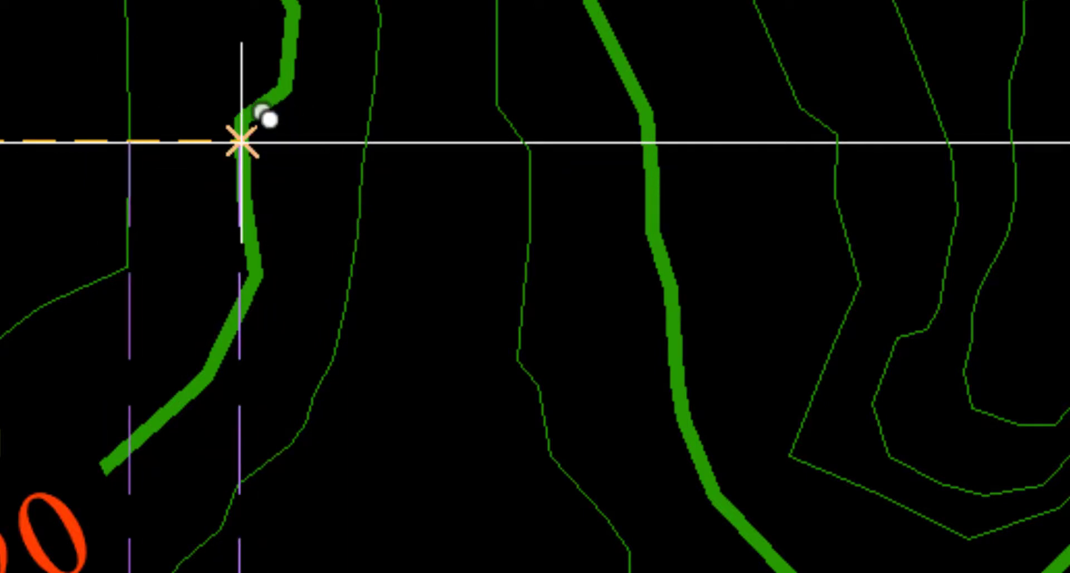
{"action": "left_click", "coordinate": [239, 143]}
{"action": "left_click", "coordinate": [366, 143]}
{"action": "left_click", "coordinate": [525, 143]}
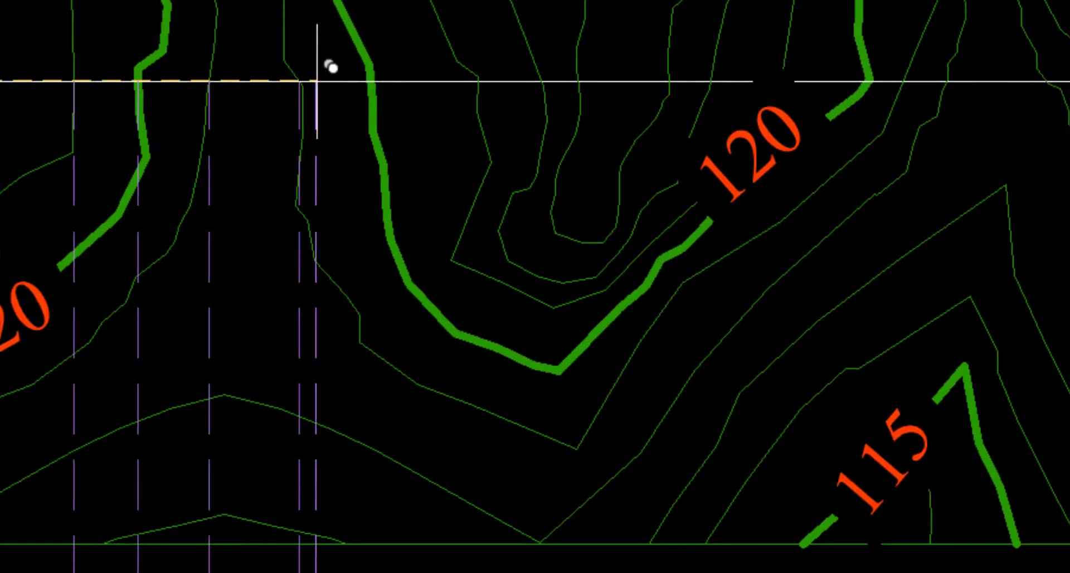
{"action": "left_click", "coordinate": [369, 81]}
{"action": "left_click", "coordinate": [479, 81]}
{"action": "left_click", "coordinate": [541, 81]}
{"action": "left_click", "coordinate": [580, 82]}
{"action": "left_click", "coordinate": [668, 80]}
{"action": "left_click", "coordinate": [707, 81]}
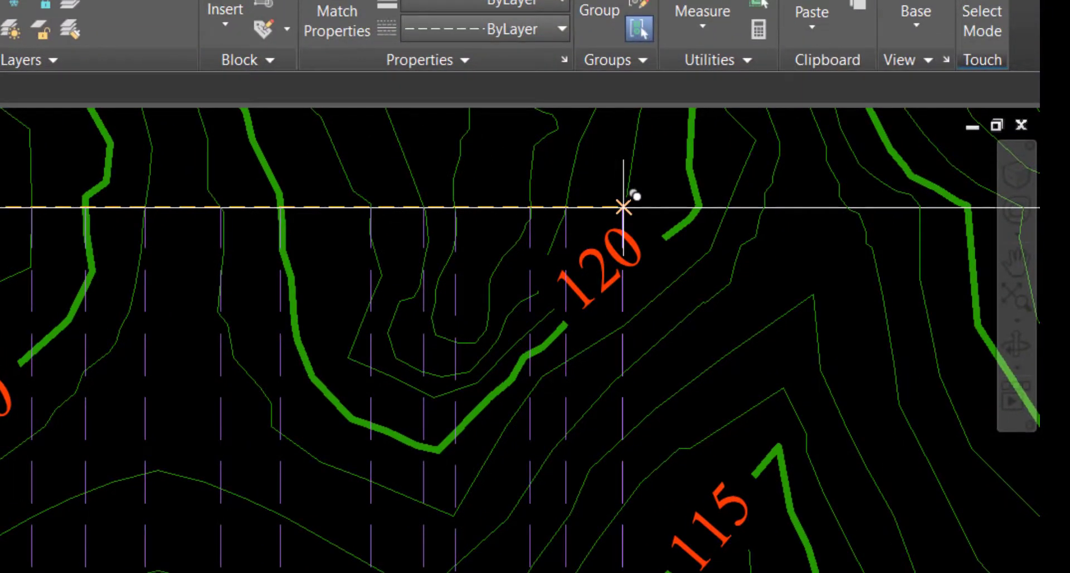
{"action": "left_click", "coordinate": [623, 207]}
{"action": "left_click", "coordinate": [698, 208]}
{"action": "left_click", "coordinate": [728, 207]}
{"action": "left_click", "coordinate": [764, 207]}
{"action": "left_click", "coordinate": [849, 208]}
{"action": "left_click", "coordinate": [920, 207]}
Step: Add the last copies at the right end of the section line and finish COPY
{"action": "mouse_move", "coordinate": [873, 247]}
{"action": "middle_mouse_down"}
{"action": "mouse_move", "coordinate": [310, 312]}
{"action": "mouse_move", "coordinate": [0, 261]}
{"action": "middle_mouse_up"}
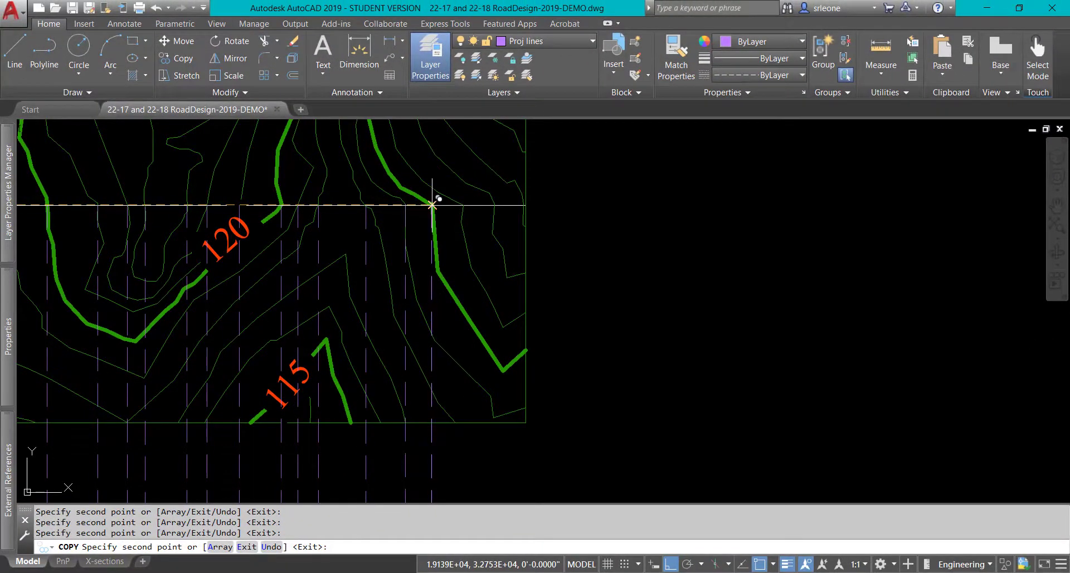
{"action": "left_click", "coordinate": [432, 205]}
{"action": "left_click", "coordinate": [462, 205]}
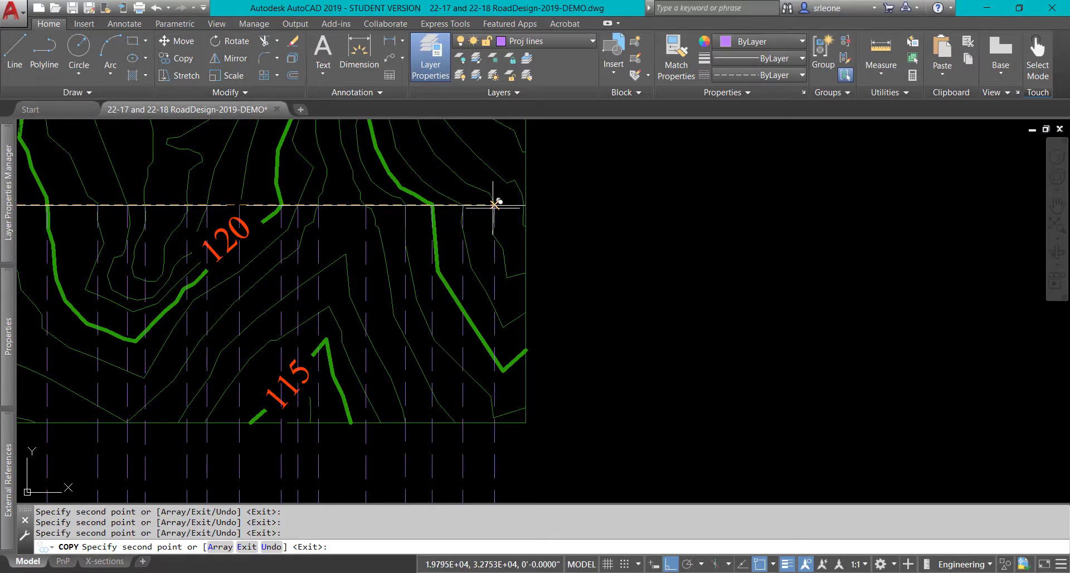
{"action": "left_click", "coordinate": [495, 205]}
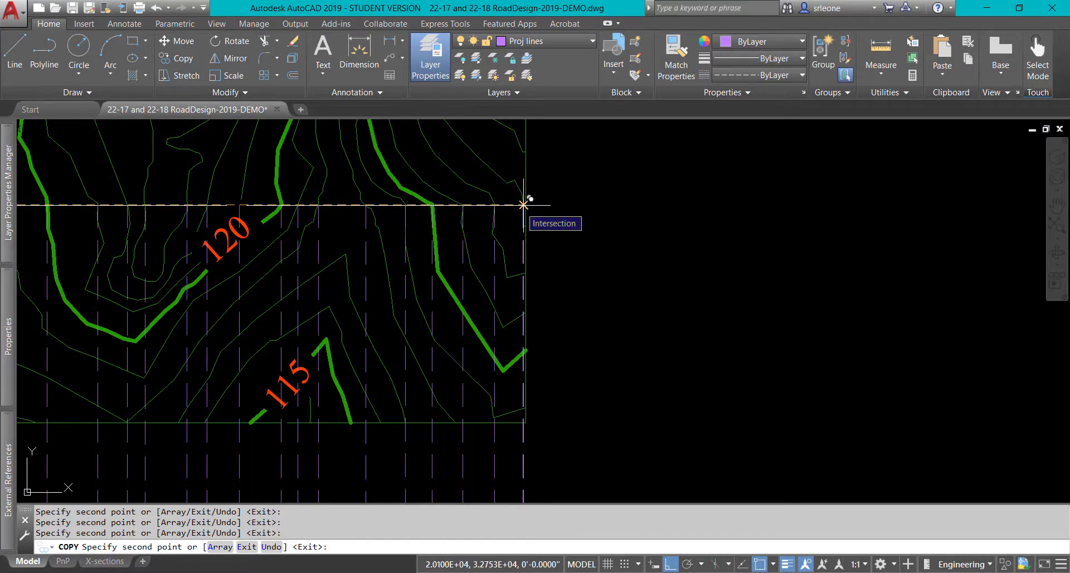
{"action": "left_click", "coordinate": [523, 205]}
{"action": "key", "text": "Return"}
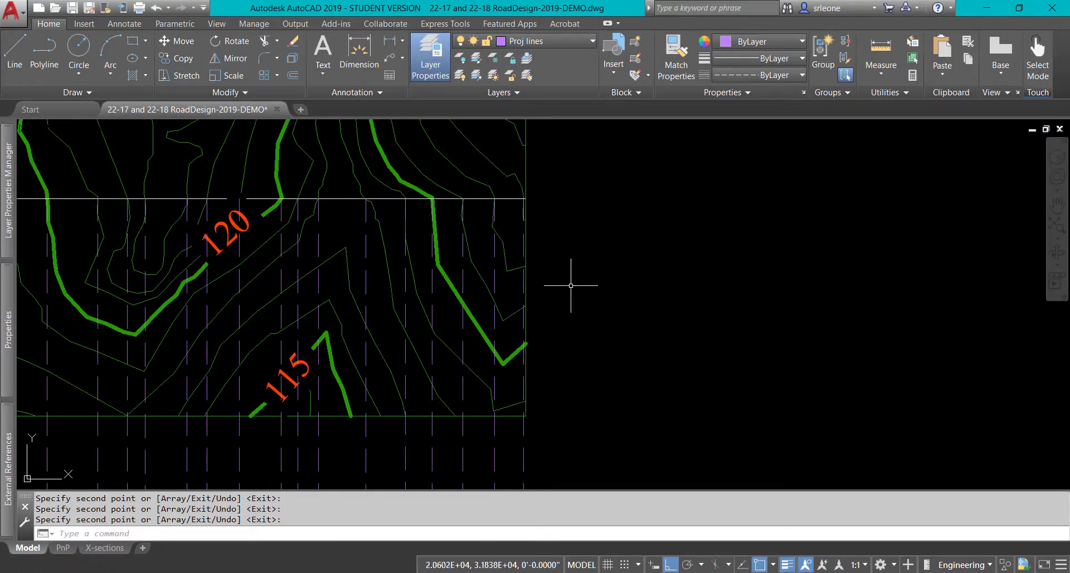
Step: Save the drawing, check the projection lines down to the profile grid, and select a contour polyline
{"action": "key", "text": "ctrl+s"}
{"action": "scroll", "coordinate": [580, 289], "scroll_direction": "down", "scroll_amount": 4}
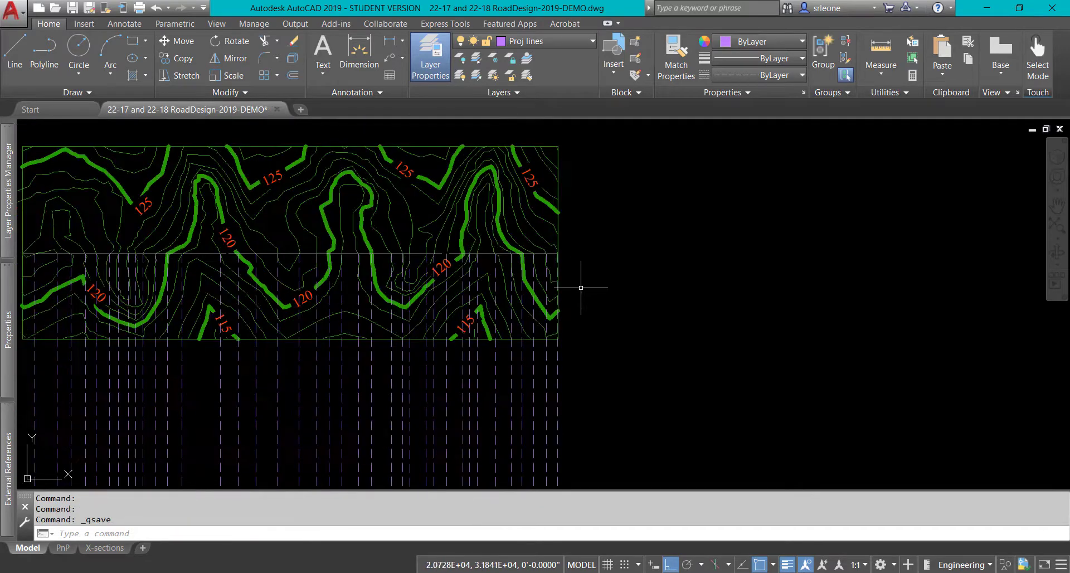
{"action": "scroll", "coordinate": [602, 291], "scroll_direction": "down", "scroll_amount": 2}
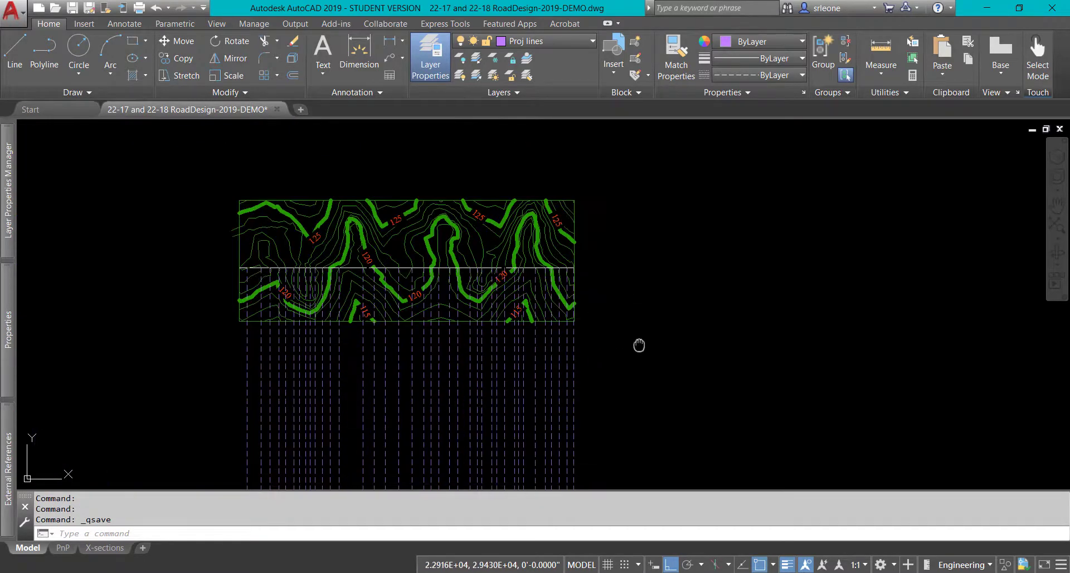
{"action": "middle_click_drag", "start_coordinate": [640, 344], "coordinate": [764, 255]}
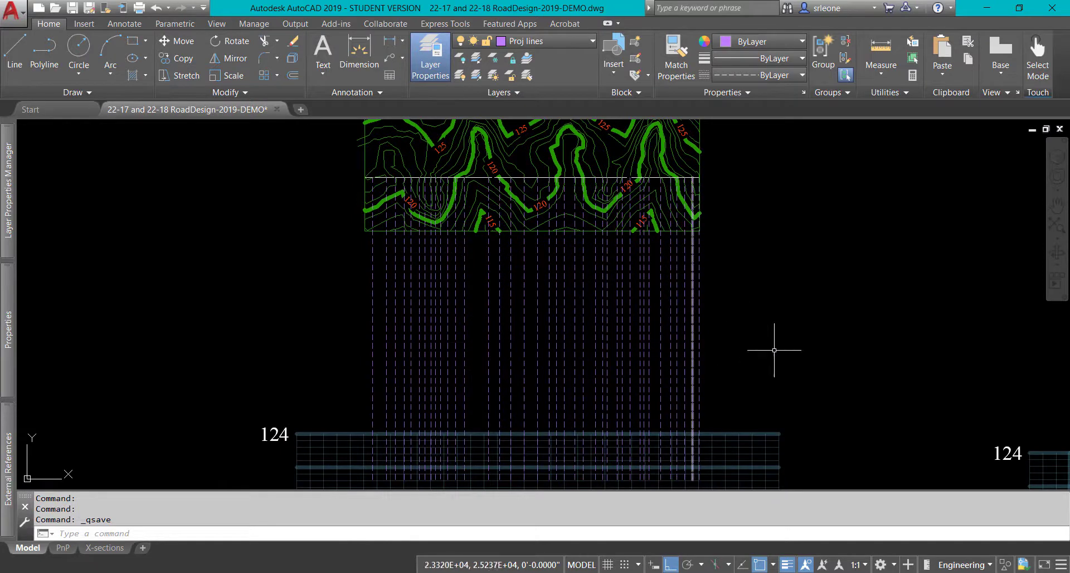
{"action": "middle_click_drag", "start_coordinate": [777, 351], "coordinate": [737, 216]}
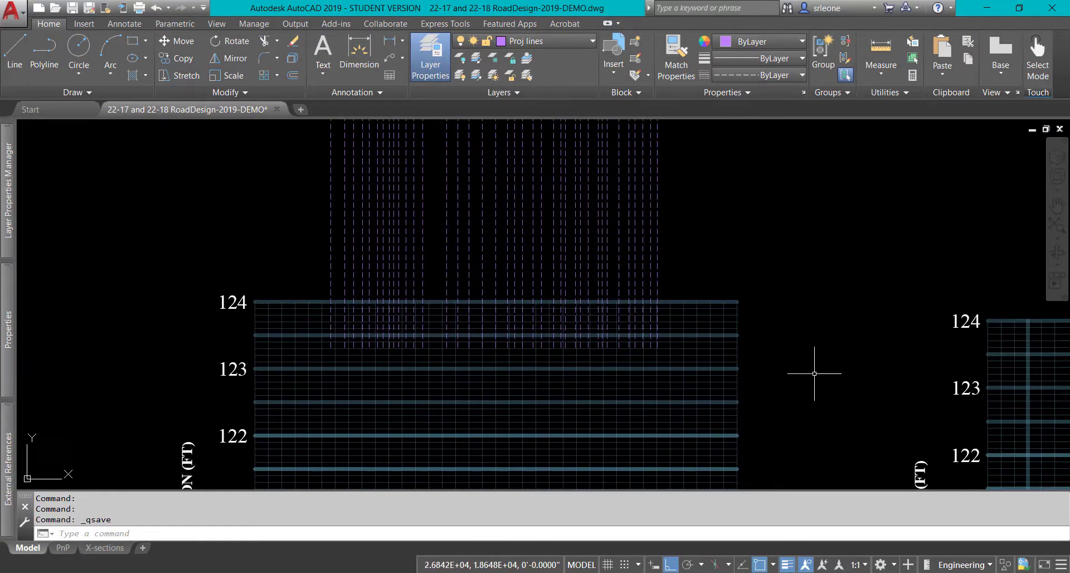
{"action": "middle_click_drag", "start_coordinate": [772, 265], "coordinate": [839, 452]}
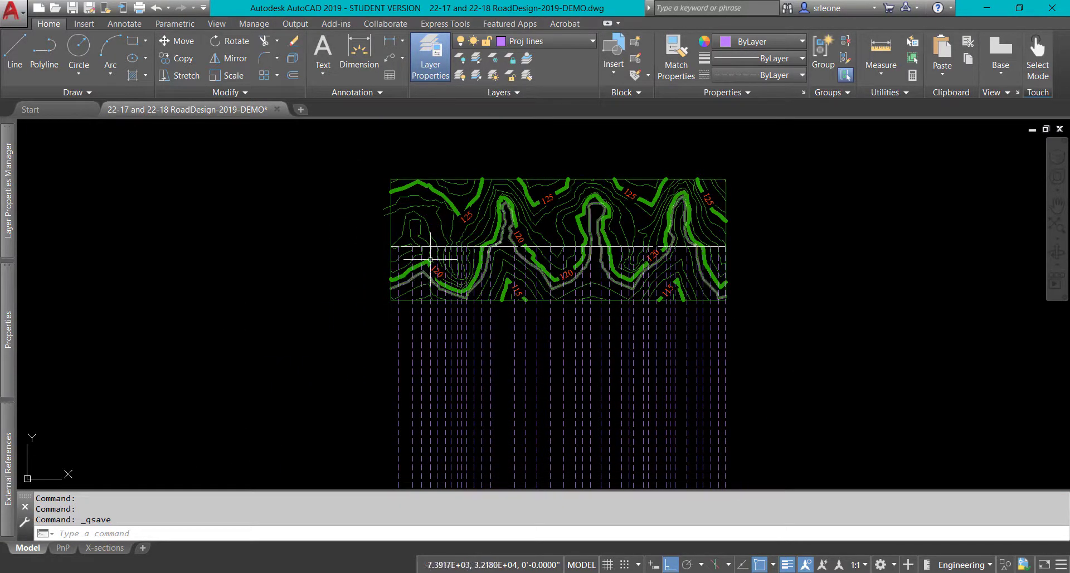
{"action": "scroll", "coordinate": [409, 255], "scroll_direction": "up", "scroll_amount": 3}
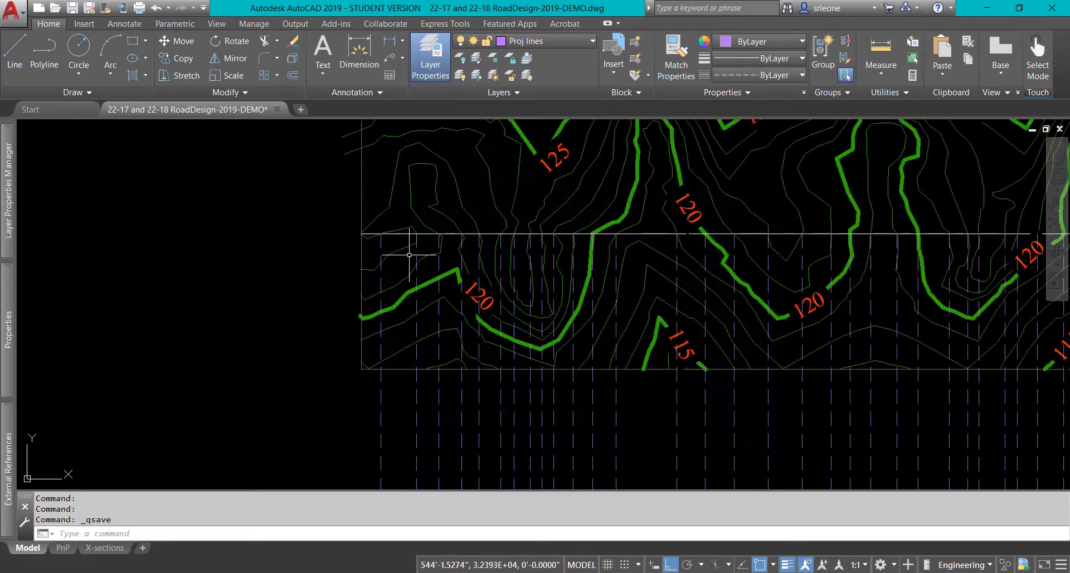
{"action": "left_click", "coordinate": [366, 239]}
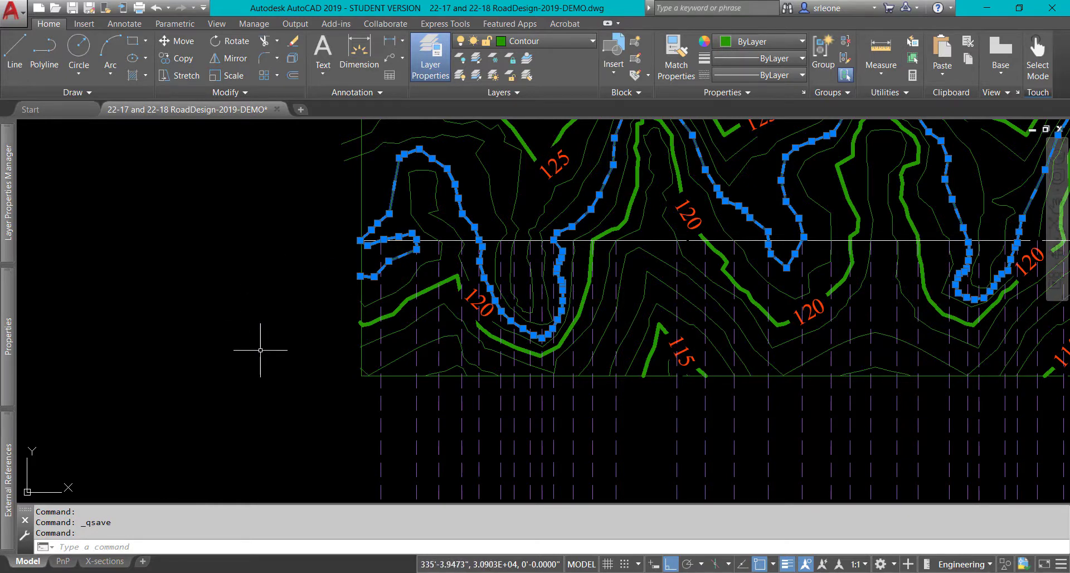
Step: Bring elevations 124 to 122 into view and grab the leftmost projection line's lower grip
{"action": "middle_click_drag", "start_coordinate": [263, 368], "coordinate": [227, 192]}
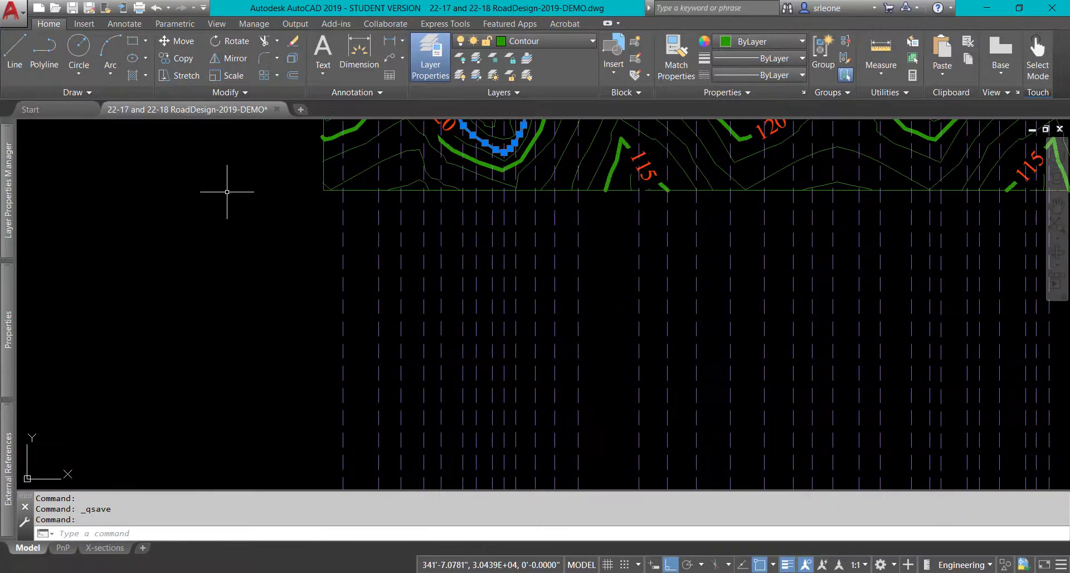
{"action": "middle_click_drag", "start_coordinate": [235, 309], "coordinate": [181, 186]}
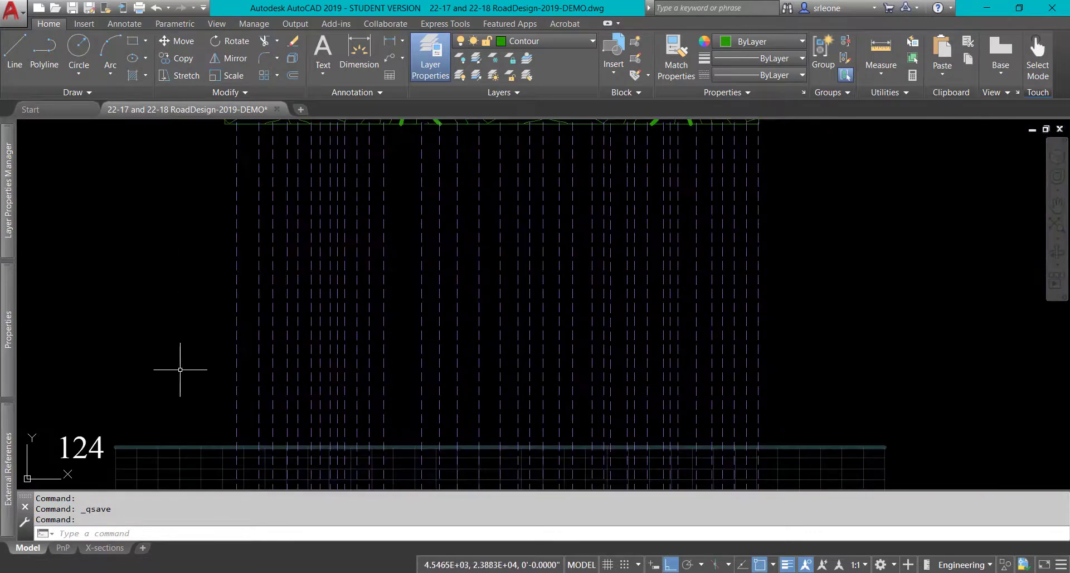
{"action": "middle_click_drag", "start_coordinate": [179, 370], "coordinate": [262, 226]}
{"action": "scroll", "coordinate": [261, 226], "scroll_direction": "down", "scroll_amount": 5}
{"action": "scroll", "coordinate": [240, 328], "scroll_direction": "up", "scroll_amount": 3}
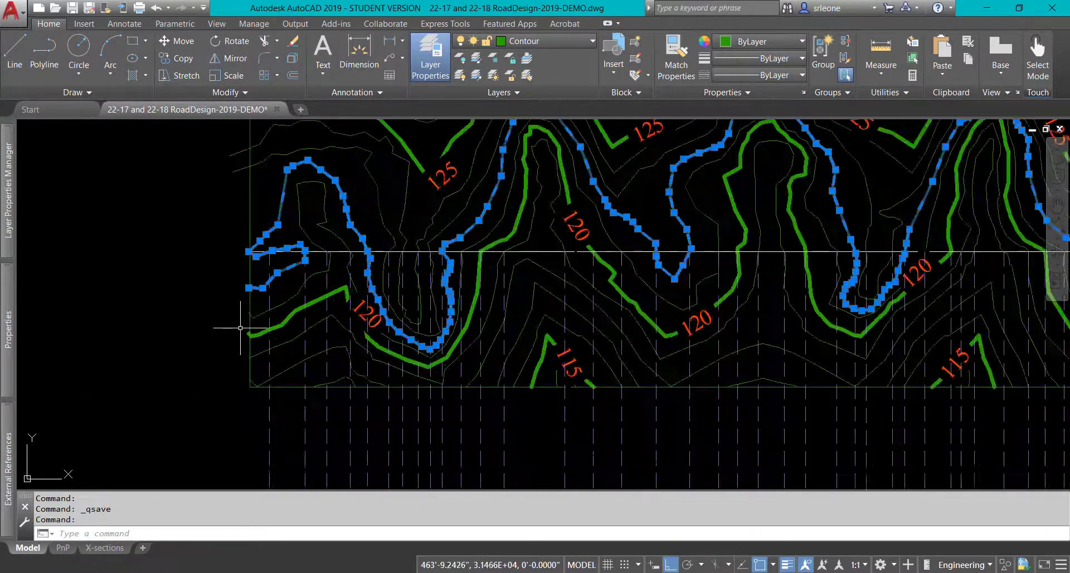
{"action": "scroll", "coordinate": [219, 376], "scroll_direction": "down", "scroll_amount": 2}
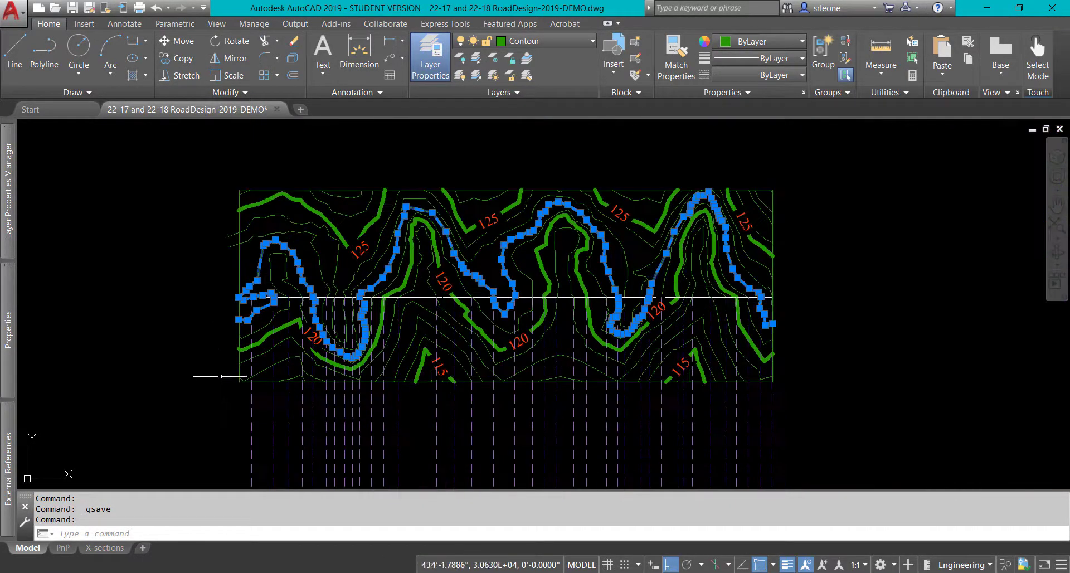
{"action": "scroll", "coordinate": [203, 418], "scroll_direction": "up", "scroll_amount": 6}
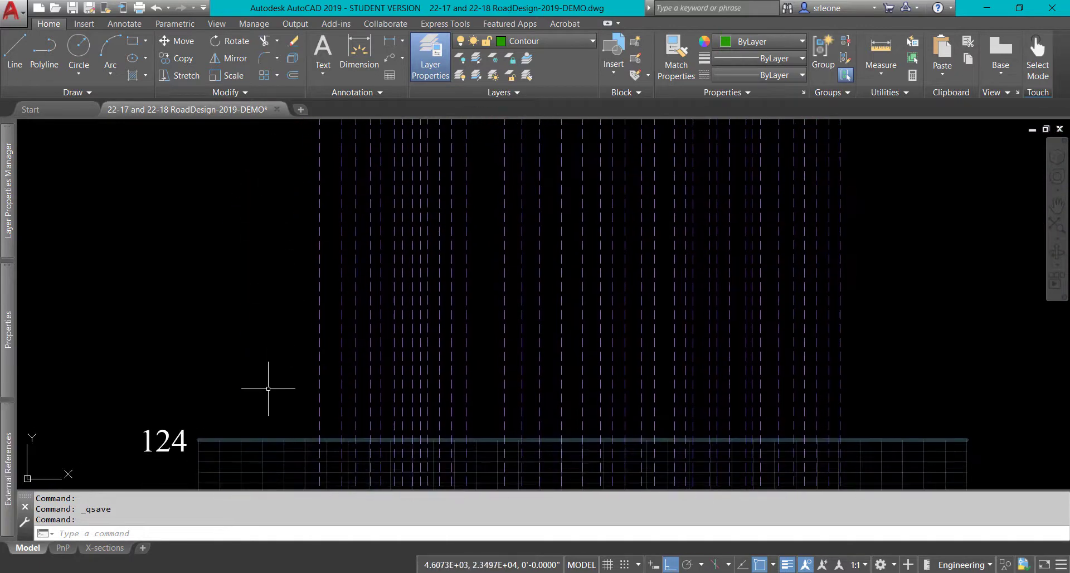
{"action": "middle_click_drag", "start_coordinate": [269, 382], "coordinate": [244, 149]}
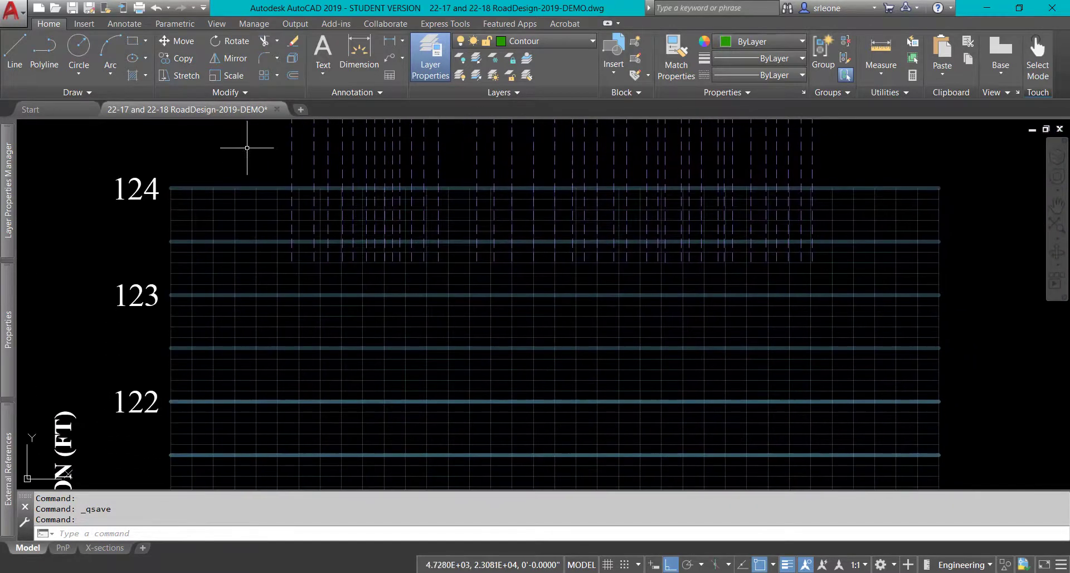
{"action": "left_click", "coordinate": [289, 212]}
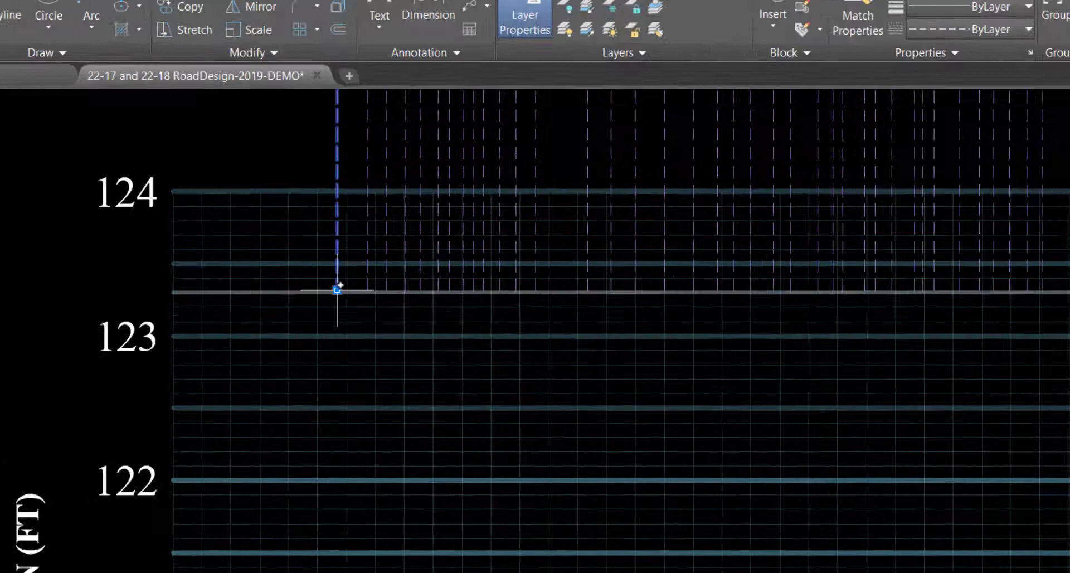
{"action": "mouse_move", "coordinate": [337, 290]}
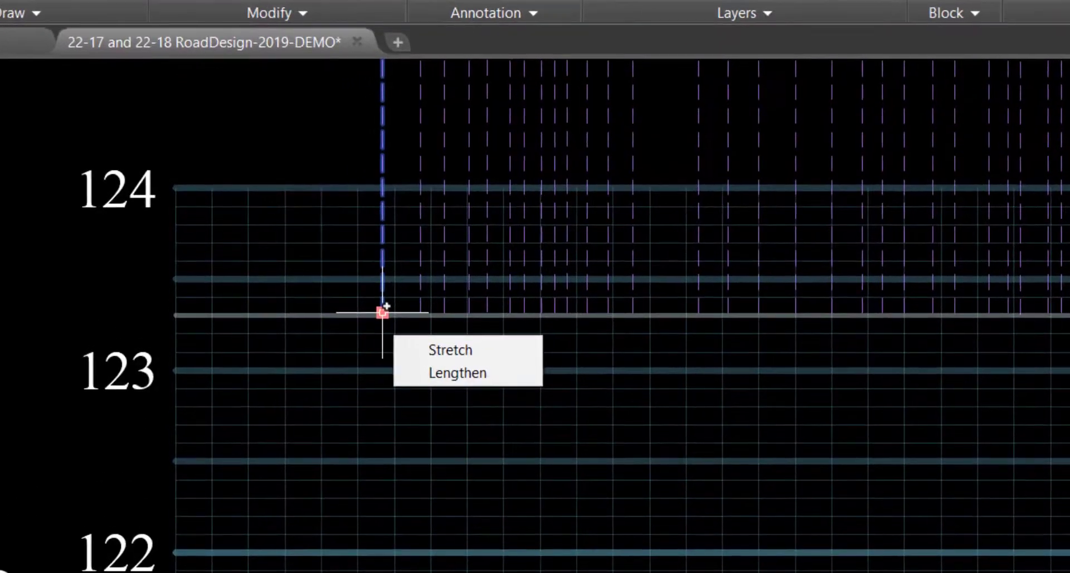
{"action": "left_click", "coordinate": [428, 373]}
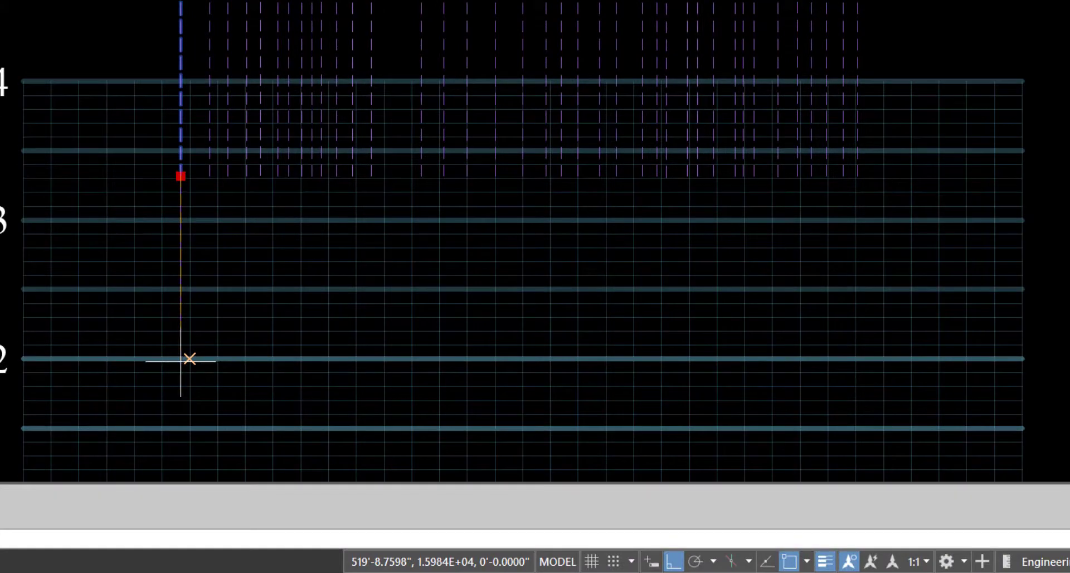
Step: Enable Perpendicular snap and stretch the line's end down onto the 122 elevation line
{"action": "left_click", "coordinate": [807, 562]}
{"action": "left_click", "coordinate": [689, 425]}
{"action": "left_click", "coordinate": [275, 267]}
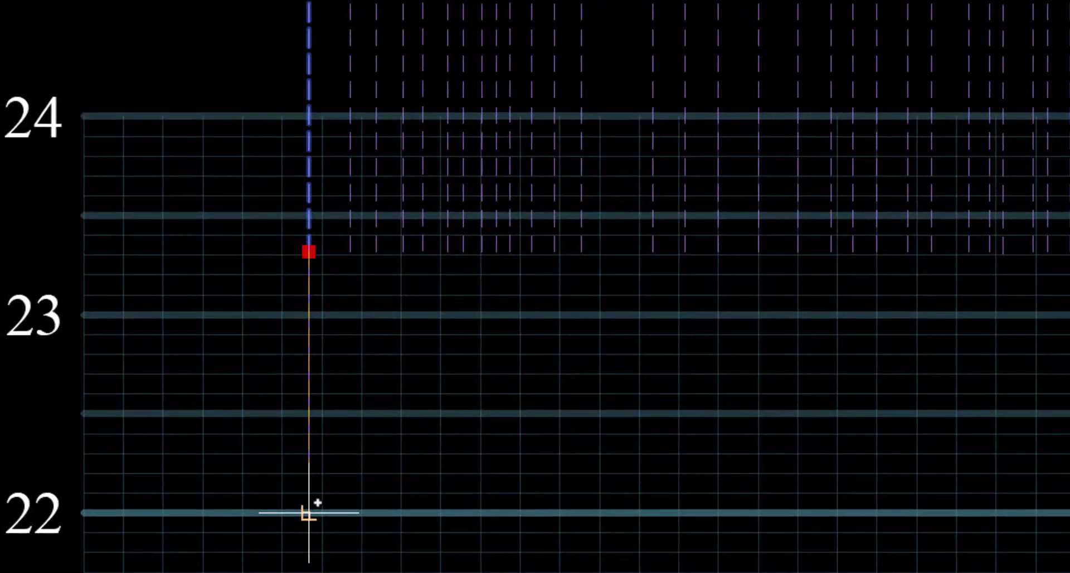
{"action": "left_click", "coordinate": [309, 513]}
{"action": "key", "text": "Escape"}
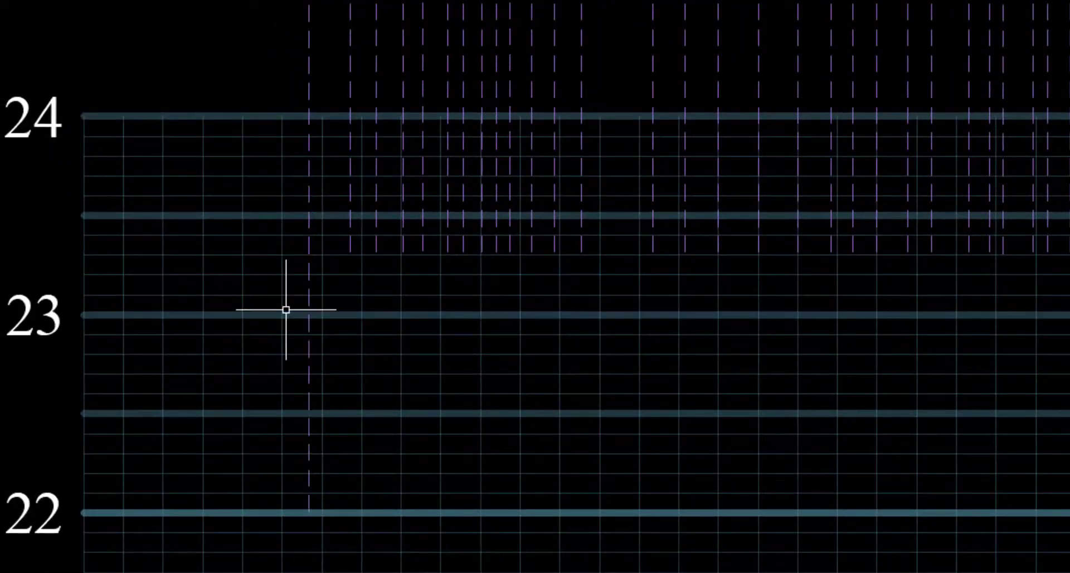
Step: Save the drawing and return to the contour plan
{"action": "scroll", "coordinate": [245, 220], "scroll_direction": "up", "scroll_amount": 5}
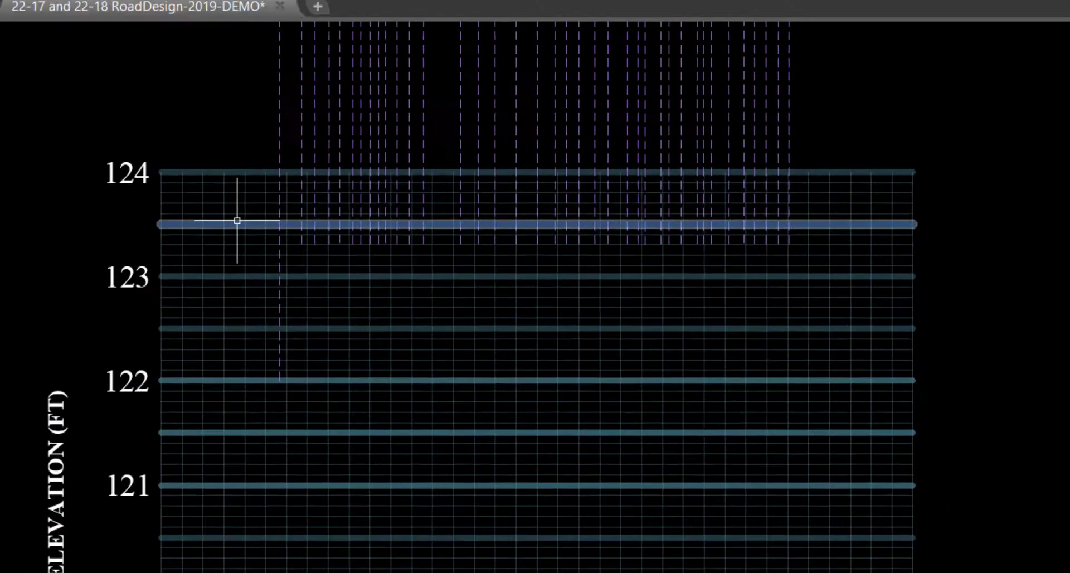
{"action": "key", "text": "ctrl+s"}
{"action": "middle_click_drag", "start_coordinate": [256, 150], "coordinate": [251, 452]}
{"action": "scroll", "coordinate": [274, 309], "scroll_direction": "up", "scroll_amount": 4}
{"action": "key", "text": "Escape"}
Step: Select the four dashed projection lines at the next contour's crossings, leaving the contour polyline unselected
{"action": "left_click", "coordinate": [273, 237]}
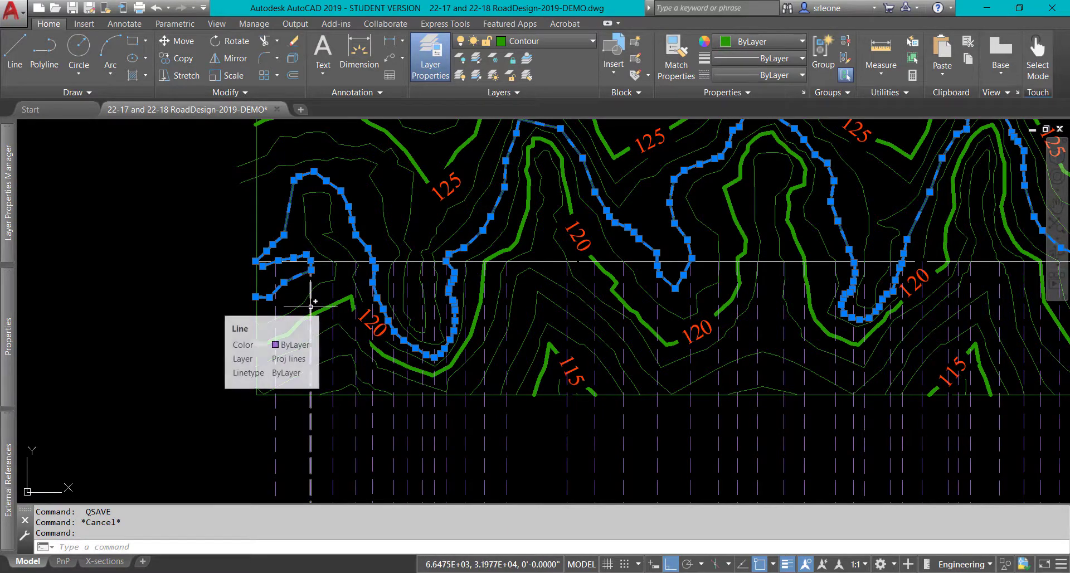
{"action": "left_click", "coordinate": [311, 306]}
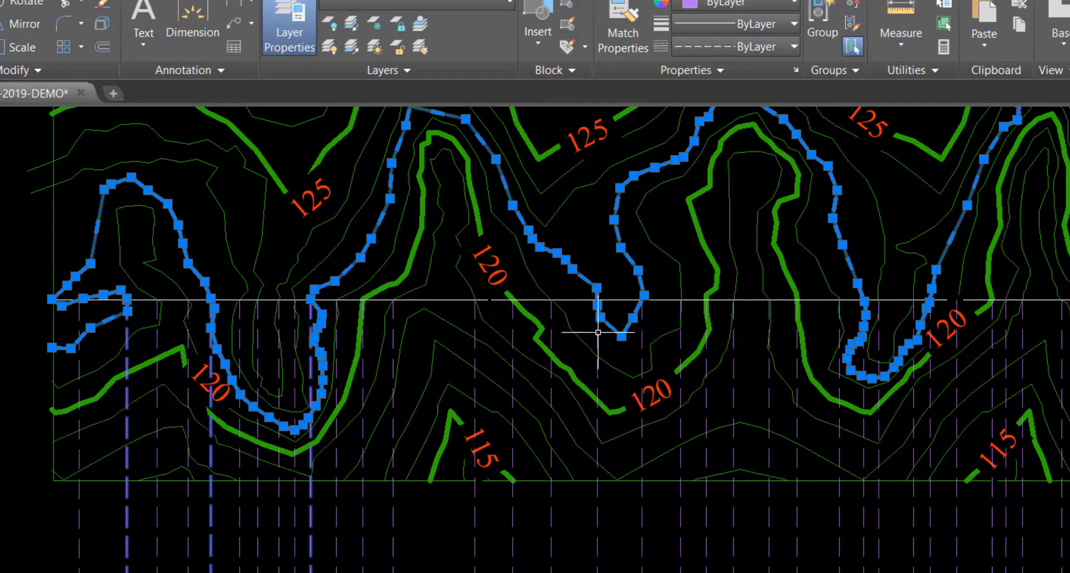
{"action": "left_click", "coordinate": [643, 300]}
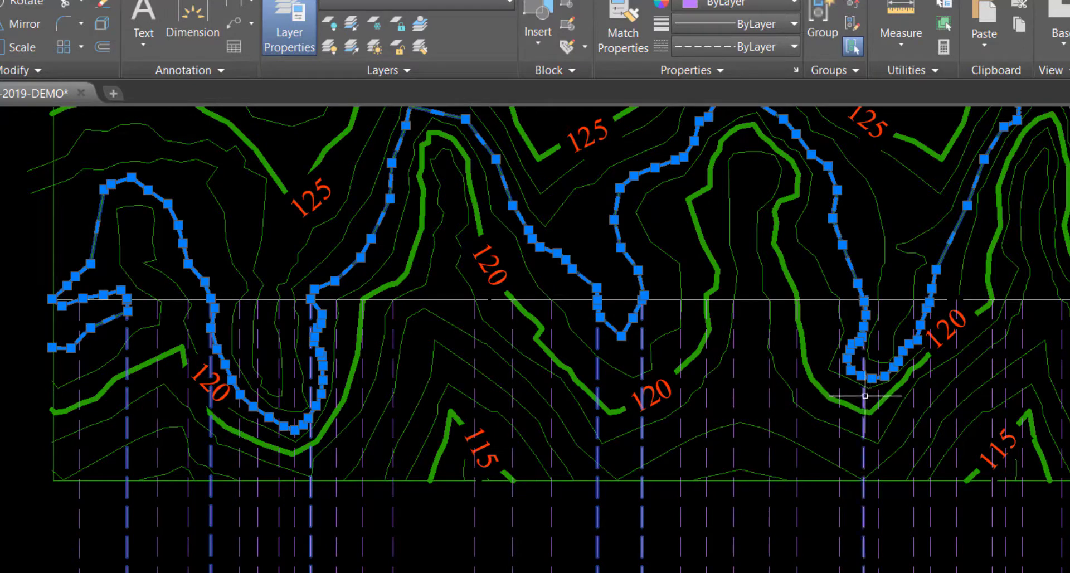
{"action": "left_click", "coordinate": [942, 382]}
{"action": "mouse_move", "coordinate": [1012, 271]}
{"action": "middle_mouse_down"}
{"action": "mouse_move", "coordinate": [604, 296]}
{"action": "mouse_move", "coordinate": [435, 248]}
{"action": "middle_mouse_up"}
{"action": "left_click", "coordinate": [595, 347]}
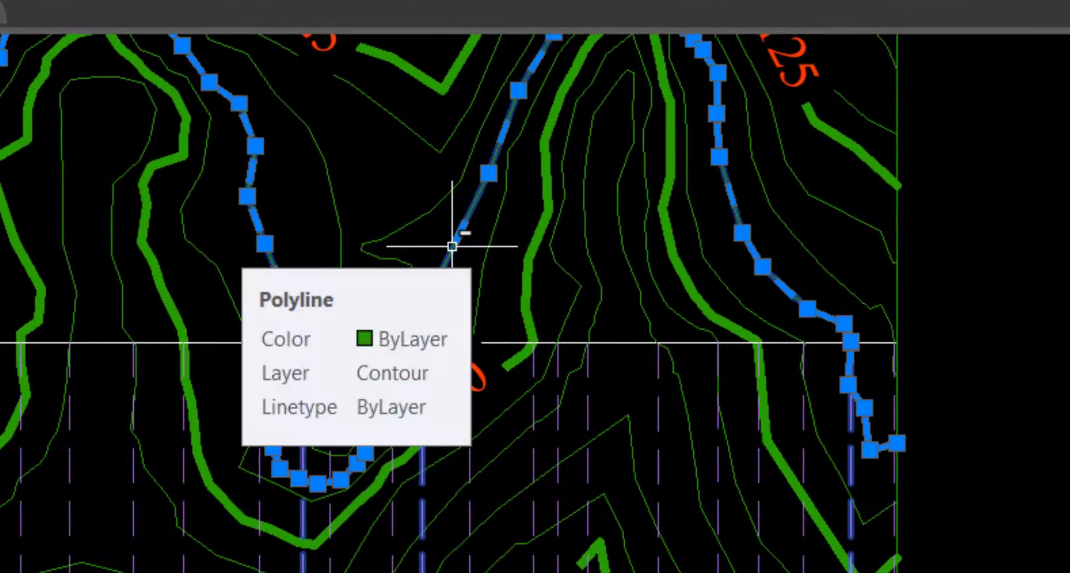
{"action": "left_click", "coordinate": [372, 219], "text": "shift"}
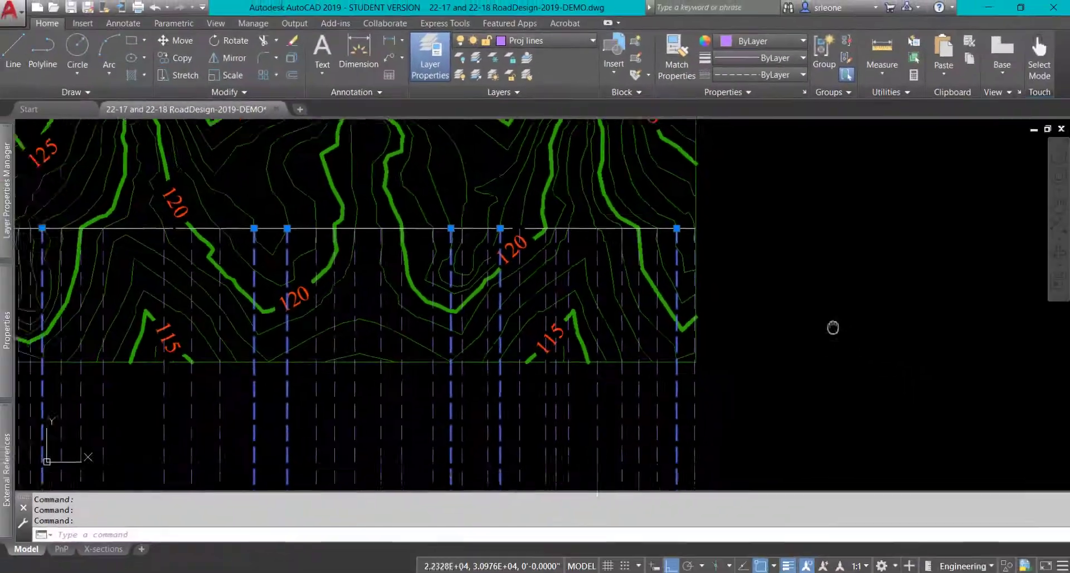
{"action": "middle_click_drag", "start_coordinate": [833, 328], "coordinate": [951, 229]}
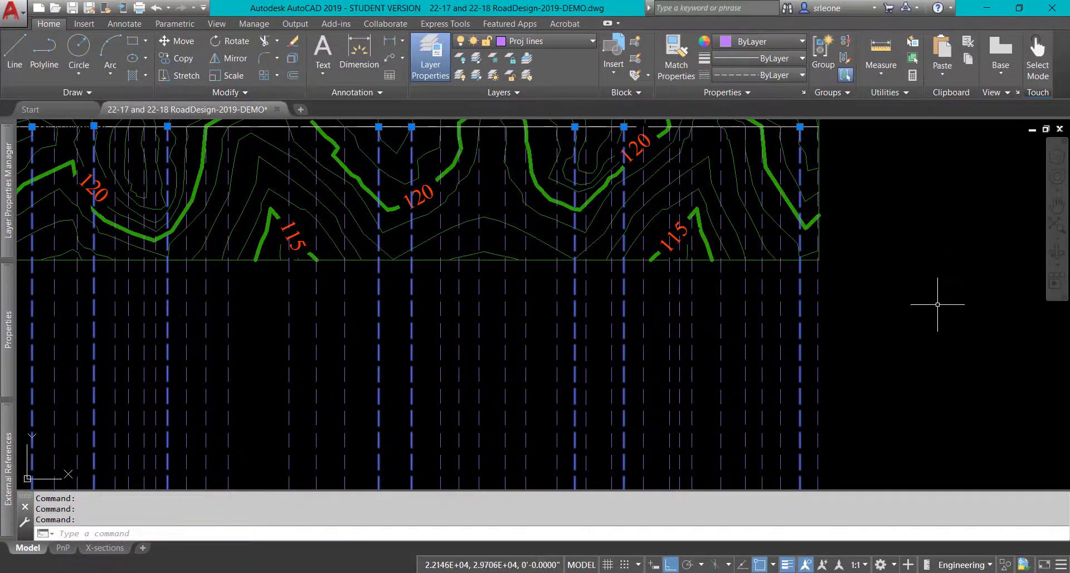
{"action": "scroll", "coordinate": [936, 303], "scroll_direction": "down", "scroll_amount": 2}
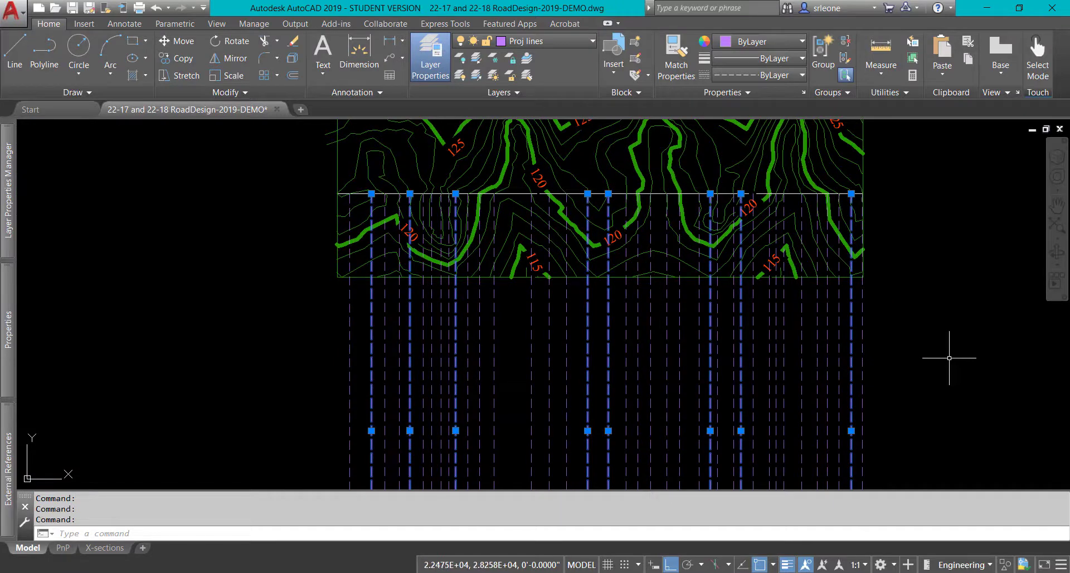
Step: Pan down to the profile grid and add the 122 elevation line as the boundary
{"action": "middle_click_drag", "start_coordinate": [950, 357], "coordinate": [909, 200]}
{"action": "middle_click_drag", "start_coordinate": [903, 324], "coordinate": [921, 143]}
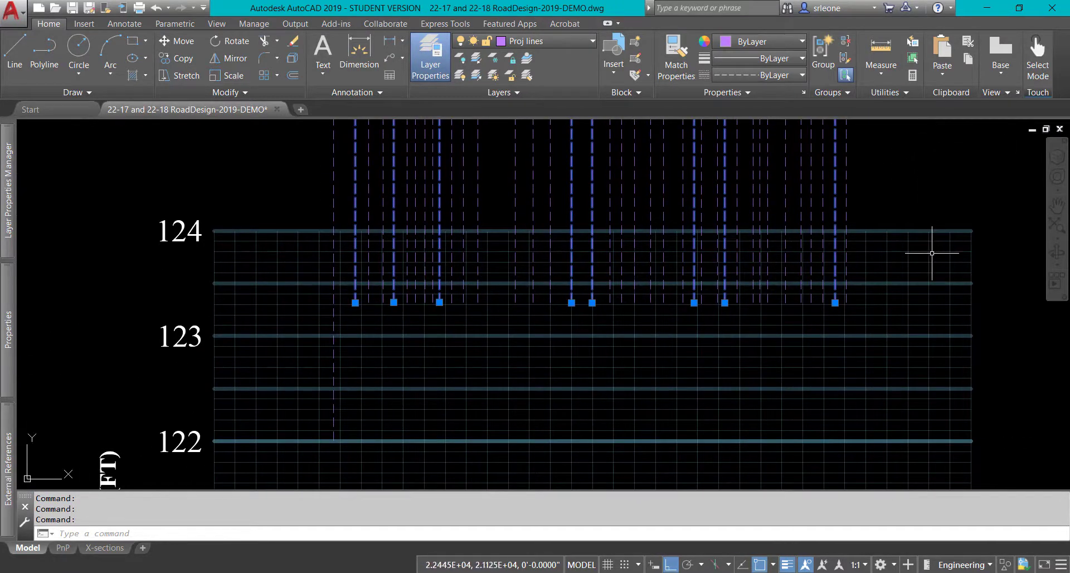
{"action": "middle_click_drag", "start_coordinate": [1037, 383], "coordinate": [1023, 313]}
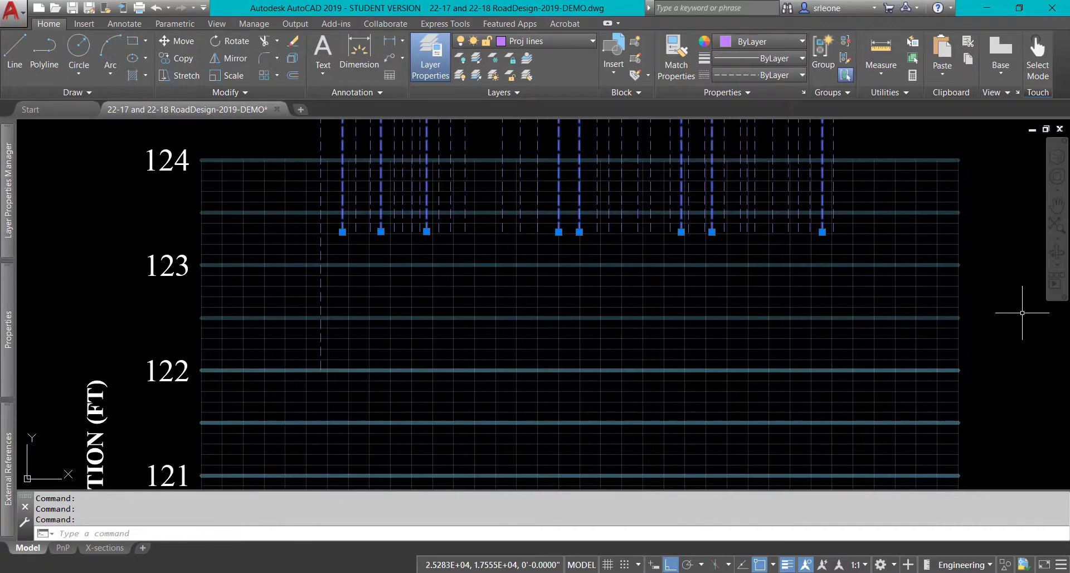
{"action": "left_click", "coordinate": [470, 370]}
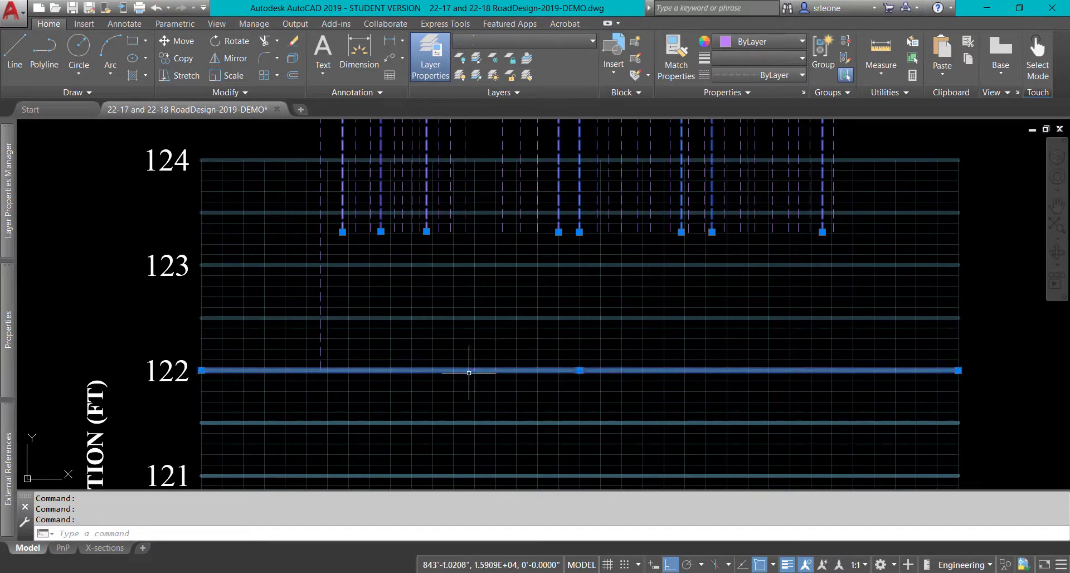
Step: Extend the selected dashed projection lines down to the 122 elevation line with EX
{"action": "type", "text": "ex"}
{"action": "key", "text": "Return"}
{"action": "left_click", "coordinate": [457, 454]}
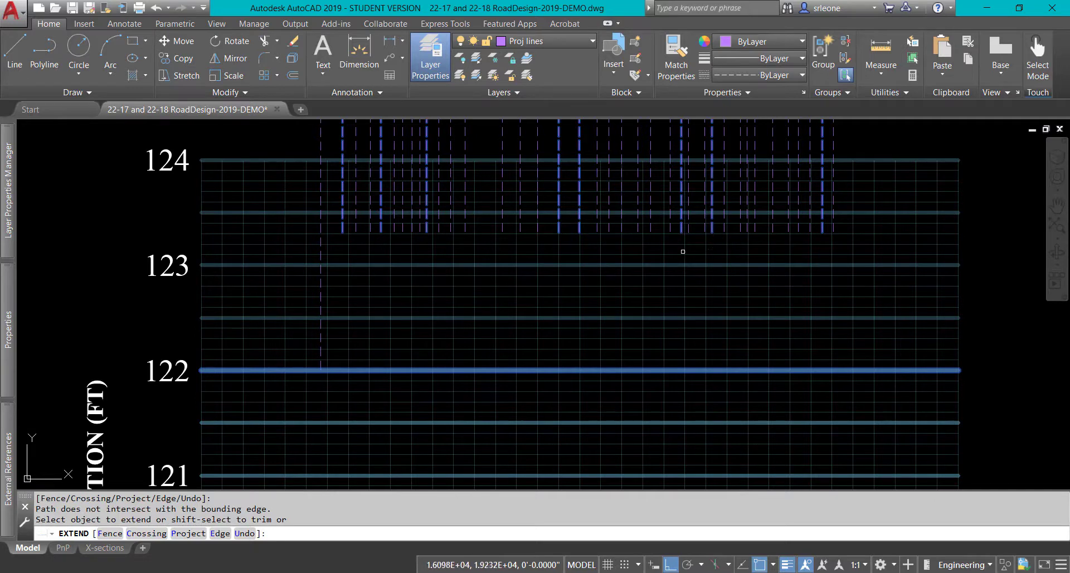
{"action": "left_click", "coordinate": [342, 227]}
{"action": "left_click", "coordinate": [383, 223]}
{"action": "left_click", "coordinate": [379, 225]}
{"action": "left_click", "coordinate": [427, 229]}
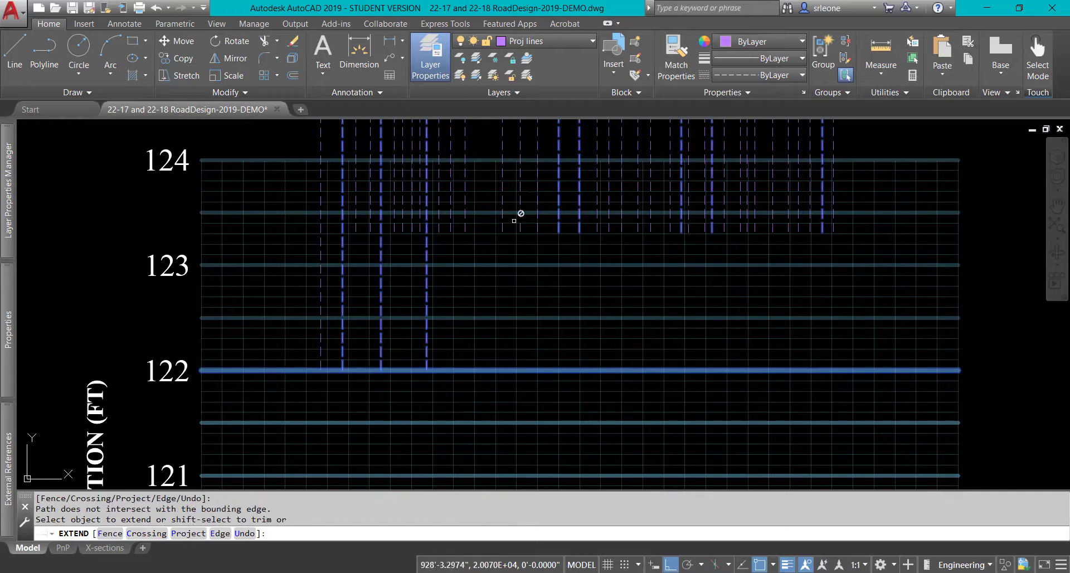
{"action": "left_click", "coordinate": [579, 227]}
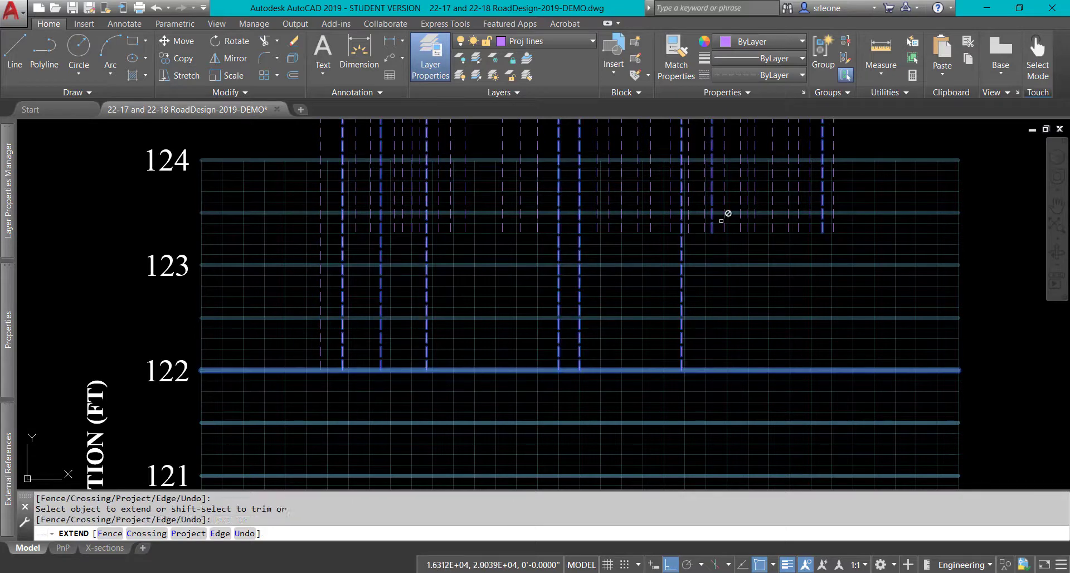
{"action": "left_click", "coordinate": [712, 224]}
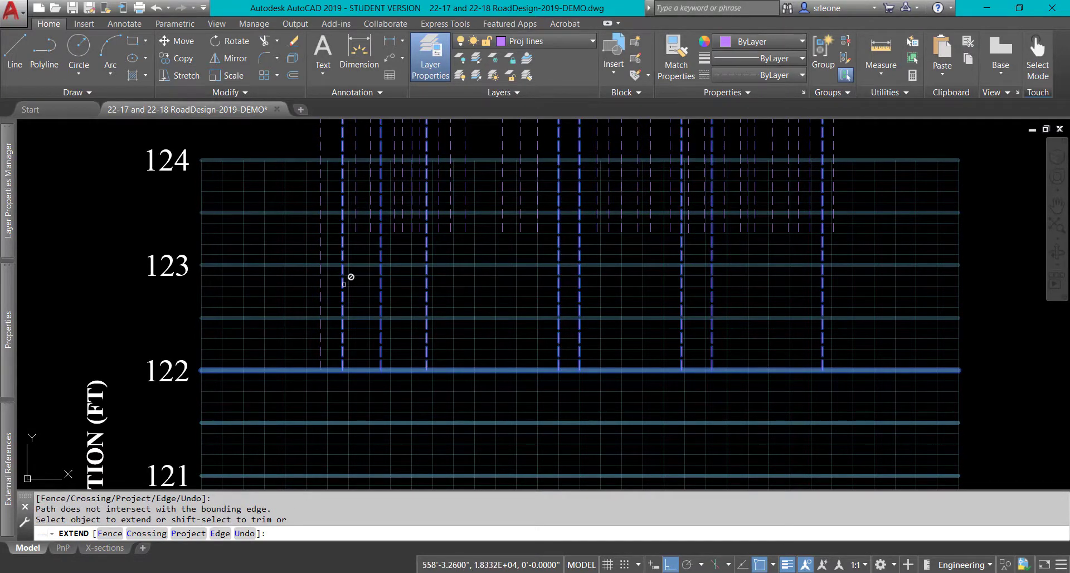
Step: End EXTEND, then select the next contour and the projection lines at its left-side crossings
{"action": "key", "text": "Escape"}
{"action": "scroll", "coordinate": [229, 298], "scroll_direction": "down", "scroll_amount": 2}
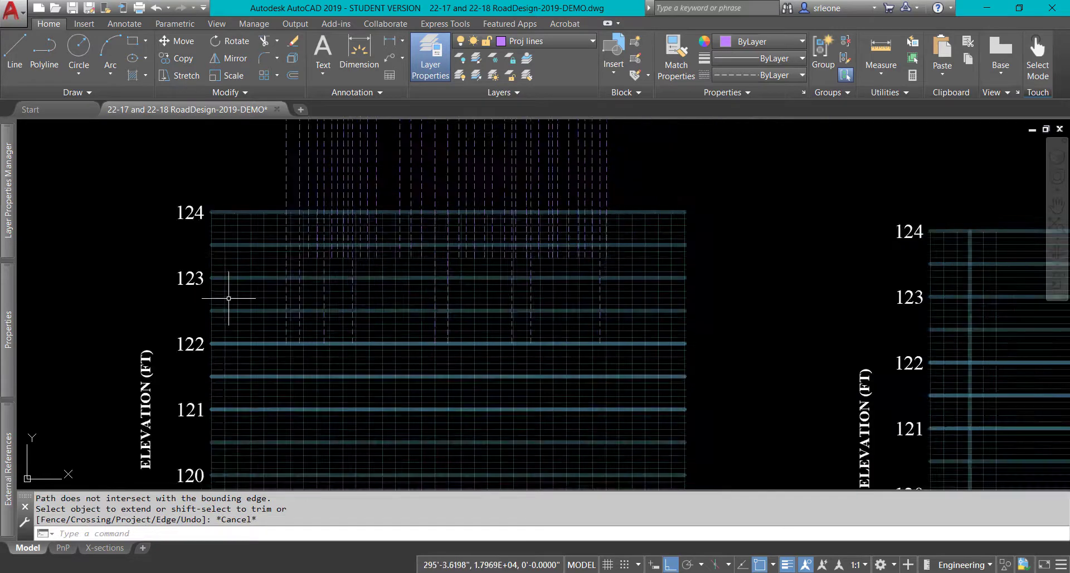
{"action": "scroll", "coordinate": [228, 299], "scroll_direction": "down", "scroll_amount": 2}
{"action": "middle_click_drag", "start_coordinate": [490, 211], "coordinate": [601, 311]}
{"action": "scroll", "coordinate": [346, 168], "scroll_direction": "up", "scroll_amount": 3}
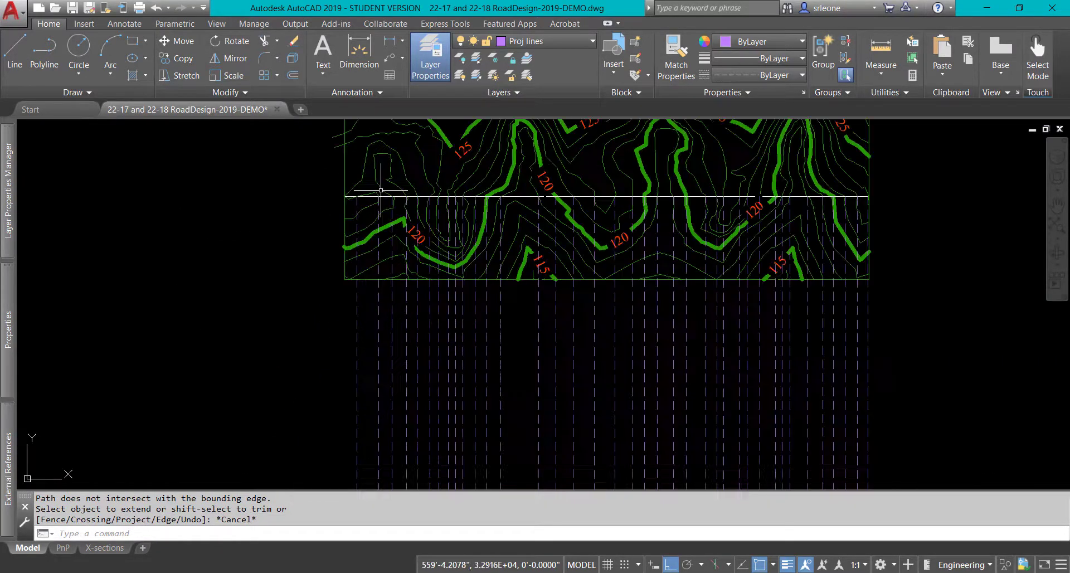
{"action": "scroll", "coordinate": [381, 190], "scroll_direction": "up", "scroll_amount": 2}
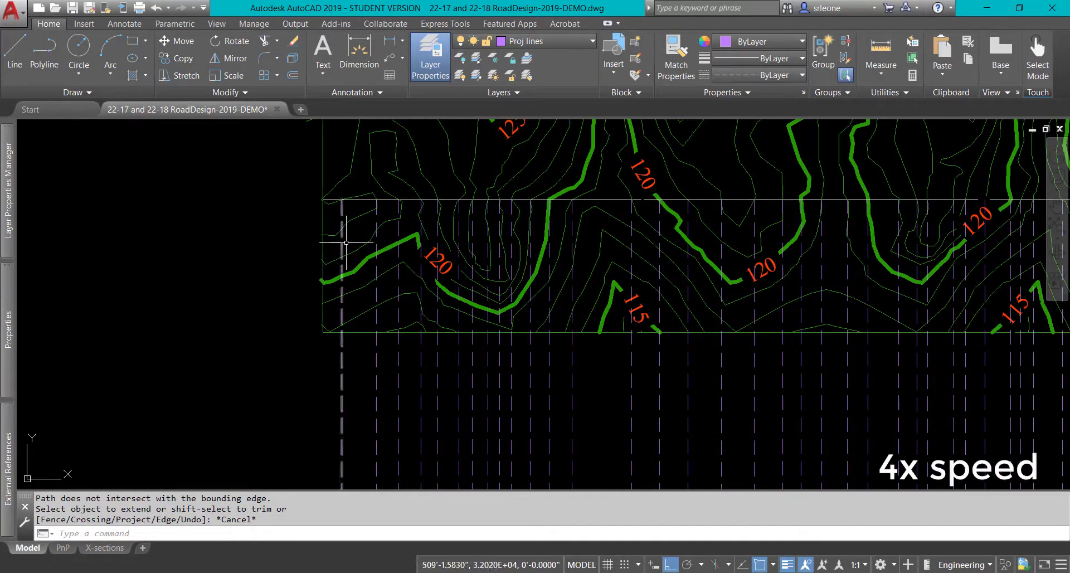
{"action": "left_click", "coordinate": [368, 239]}
{"action": "left_click", "coordinate": [399, 262]}
{"action": "left_click", "coordinate": [421, 269]}
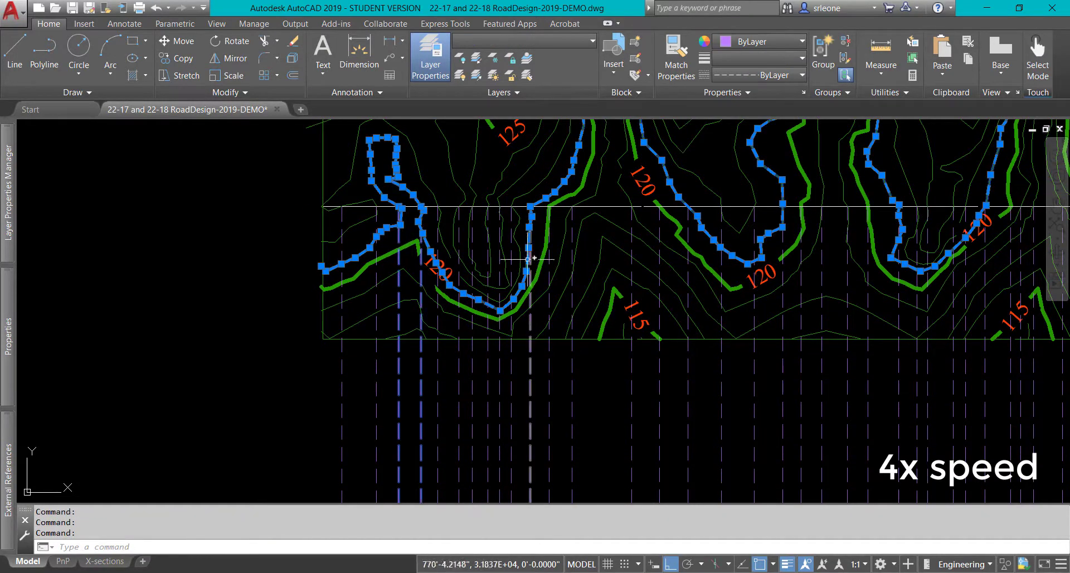
{"action": "left_click", "coordinate": [530, 301]}
{"action": "left_click", "coordinate": [688, 246]}
{"action": "left_click", "coordinate": [782, 239]}
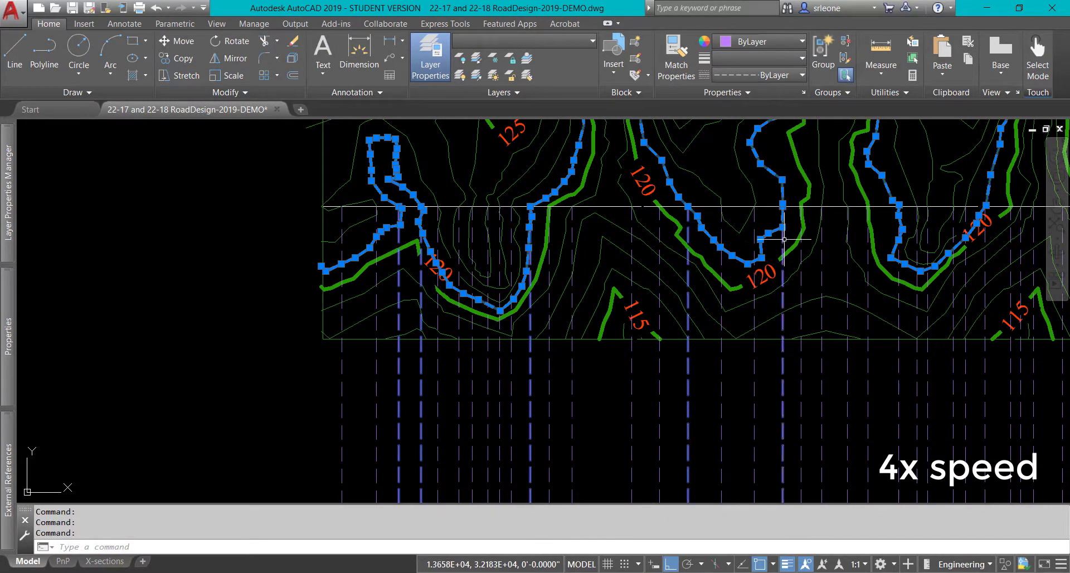
Step: Add the right-side crossings' projection lines and drop the contour polylines from the selection
{"action": "left_click", "coordinate": [897, 272]}
{"action": "left_click", "coordinate": [891, 269]}
{"action": "middle_click_drag", "start_coordinate": [985, 247], "coordinate": [397, 211]}
{"action": "left_click", "coordinate": [398, 211]}
{"action": "left_click", "coordinate": [535, 219]}
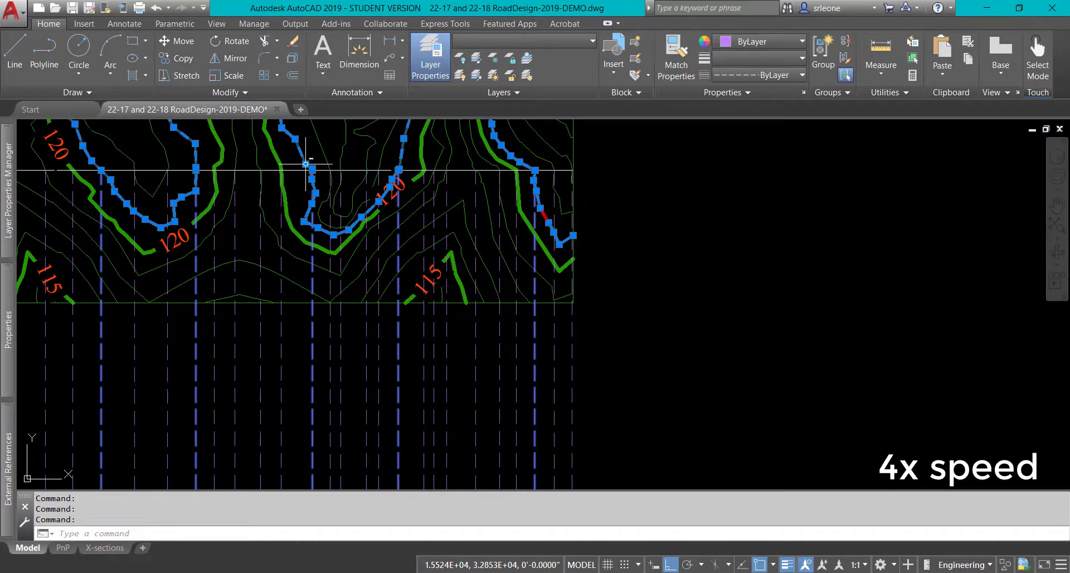
{"action": "left_click", "coordinate": [196, 146], "text": "shift"}
Step: Extend seven selected dashed projection lines down to the 121 elevation line
{"action": "scroll", "coordinate": [722, 299], "scroll_direction": "down", "scroll_amount": 3}
{"action": "middle_click_drag", "start_coordinate": [722, 299], "coordinate": [812, 466]}
{"action": "scroll", "coordinate": [598, 370], "scroll_direction": "up", "scroll_amount": 3}
{"action": "scroll", "coordinate": [598, 370], "scroll_direction": "up", "scroll_amount": 2}
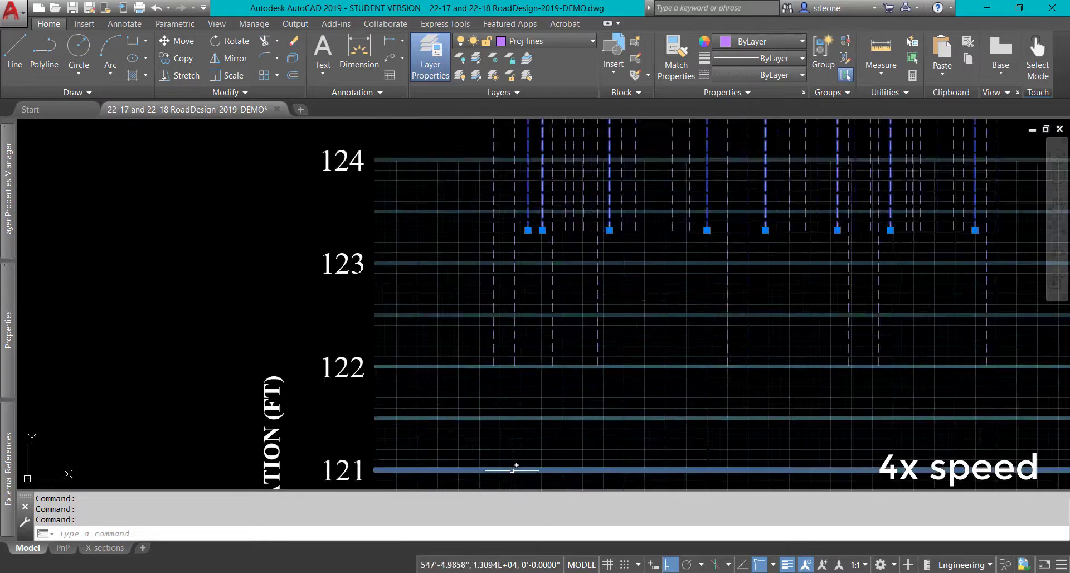
{"action": "type", "text": "ex"}
{"action": "key", "text": "Return"}
{"action": "left_click", "coordinate": [542, 184]}
{"action": "left_click", "coordinate": [609, 184]}
{"action": "left_click", "coordinate": [706, 184]}
{"action": "left_click", "coordinate": [765, 184]}
{"action": "left_click", "coordinate": [836, 184]}
{"action": "left_click", "coordinate": [890, 184]}
{"action": "left_click", "coordinate": [976, 184]}
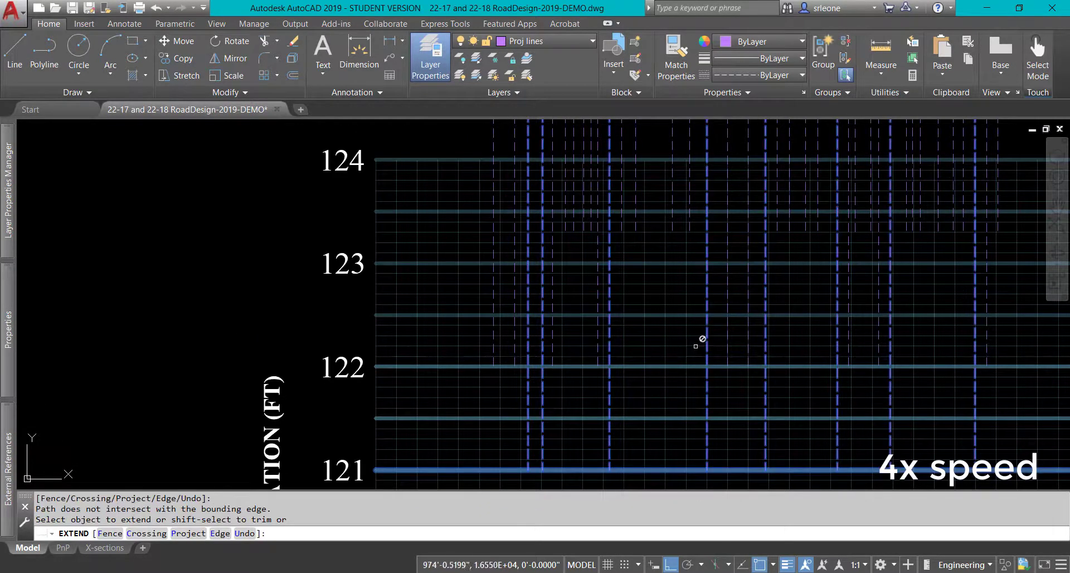
{"action": "key", "text": "Escape"}
Step: Pan back to the contour plan and the dashed lines beneath it
{"action": "scroll", "coordinate": [690, 352], "scroll_direction": "down", "scroll_amount": 2}
{"action": "middle_click_drag", "start_coordinate": [498, 222], "coordinate": [226, 313]}
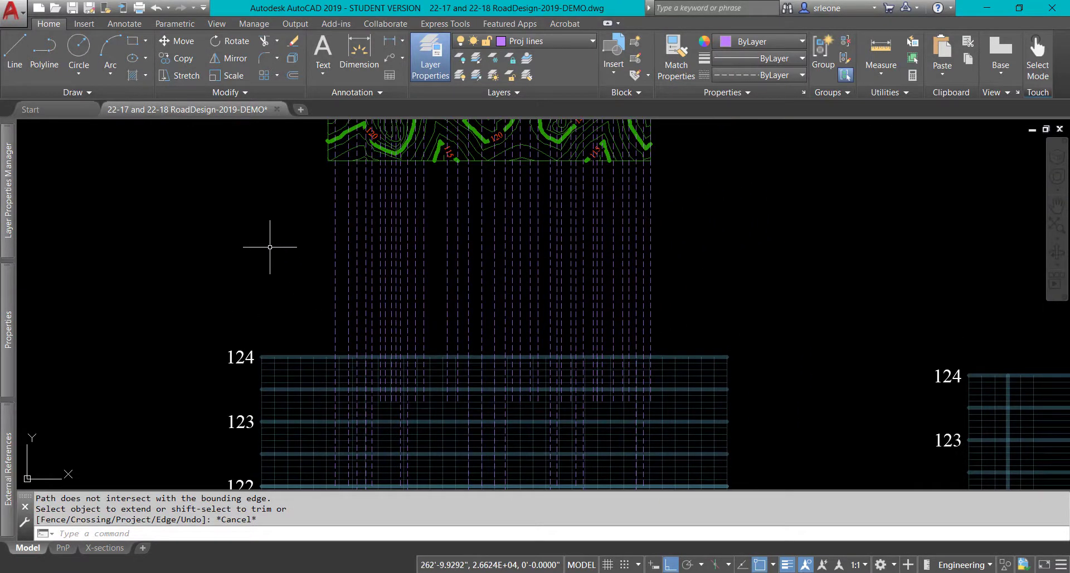
{"action": "middle_click_drag", "start_coordinate": [270, 246], "coordinate": [265, 319]}
{"action": "scroll", "coordinate": [394, 233], "scroll_direction": "up", "scroll_amount": 6}
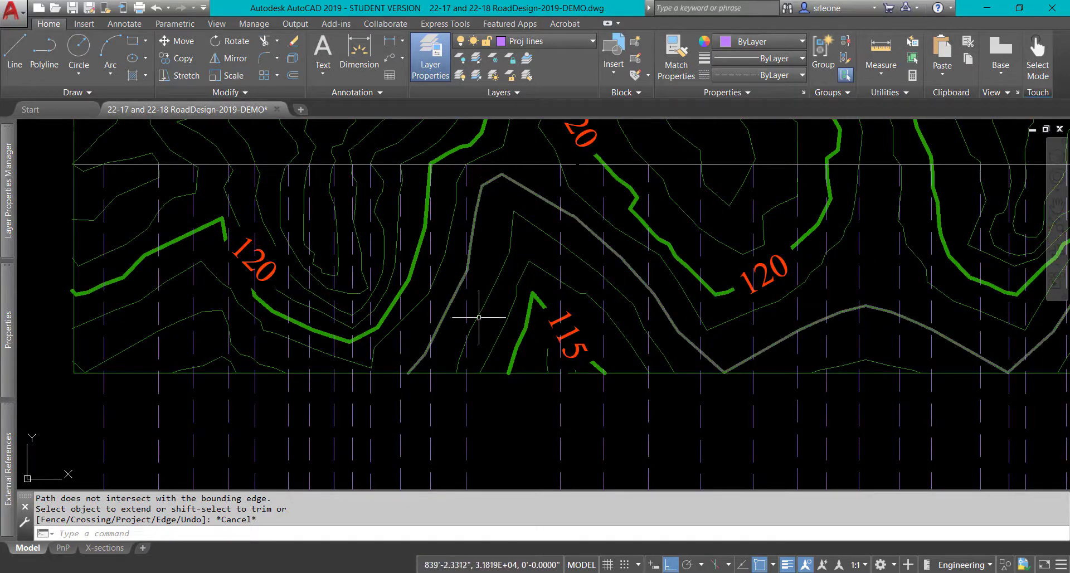
{"action": "scroll", "coordinate": [521, 438], "scroll_direction": "down", "scroll_amount": 5}
{"action": "mouse_move", "coordinate": [325, 425]}
{"action": "middle_mouse_down"}
{"action": "mouse_move", "coordinate": [286, 195]}
{"action": "mouse_move", "coordinate": [274, 205]}
{"action": "middle_mouse_up"}
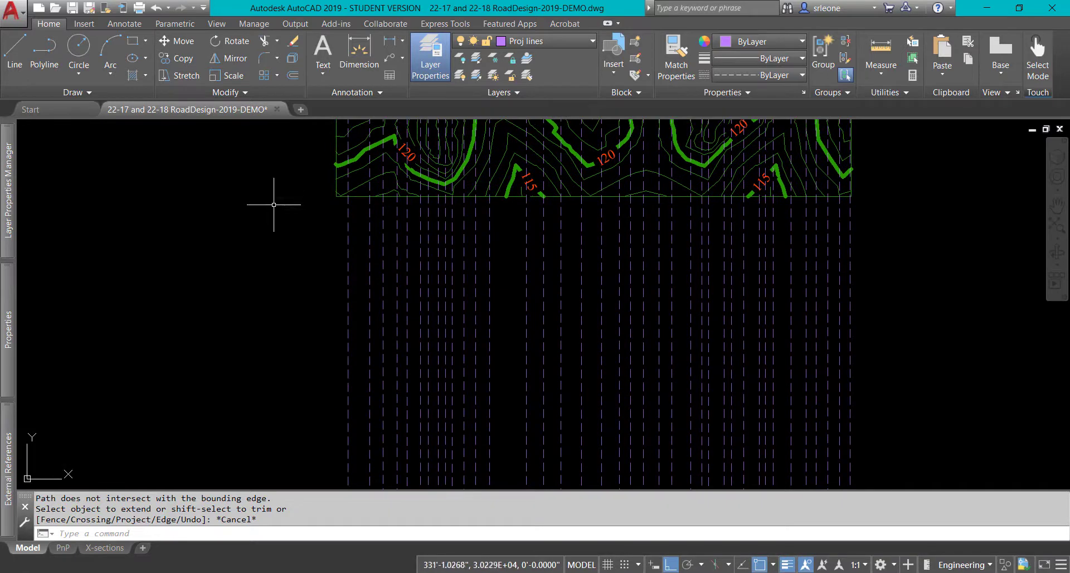